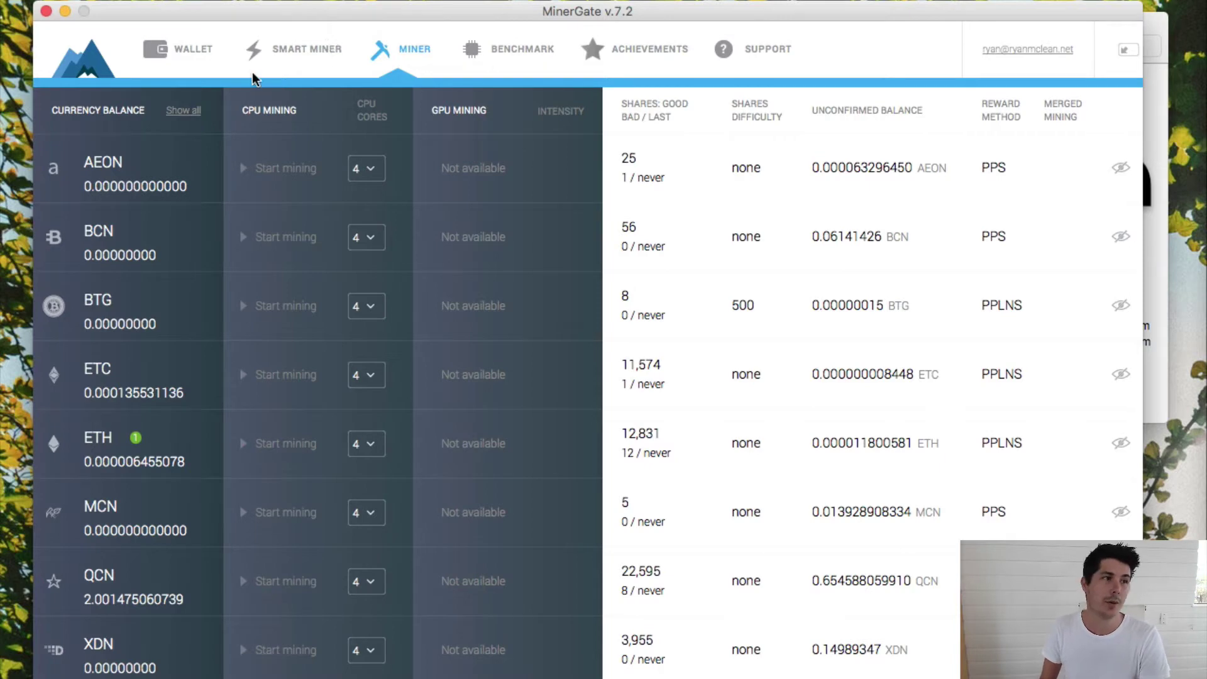
Open the smart miner, run CPU mining of its chosen coin briefly to check the hash rate, and stop it
click(284, 49)
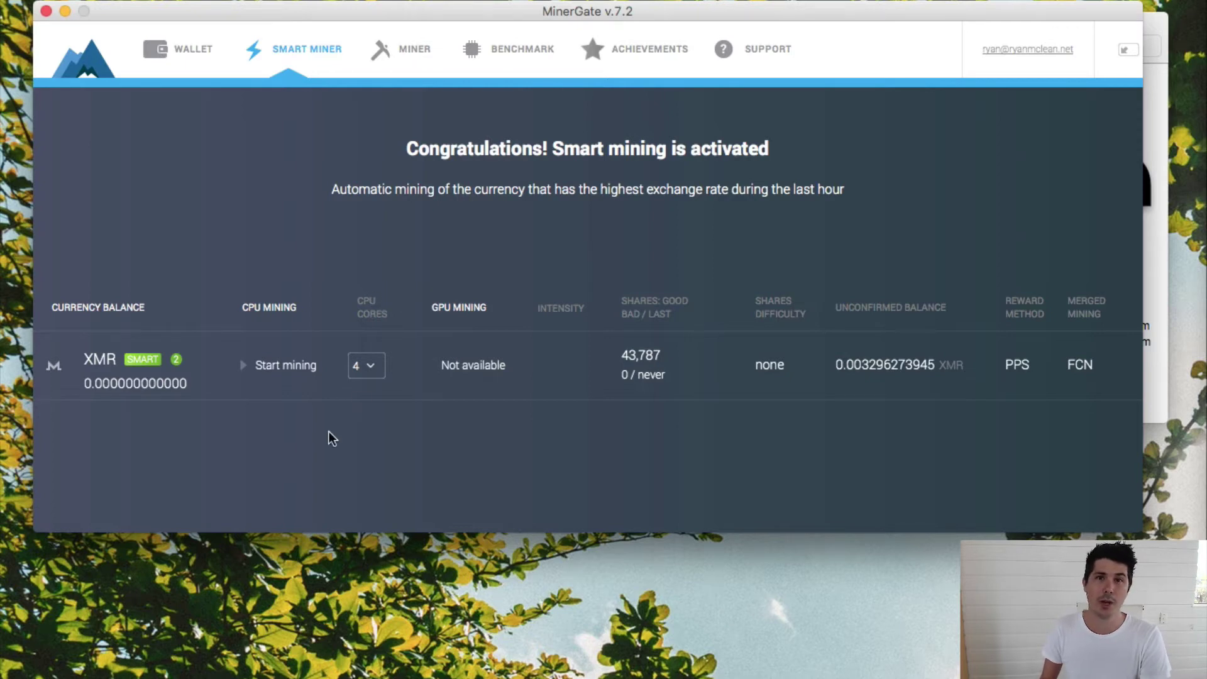
click(243, 366)
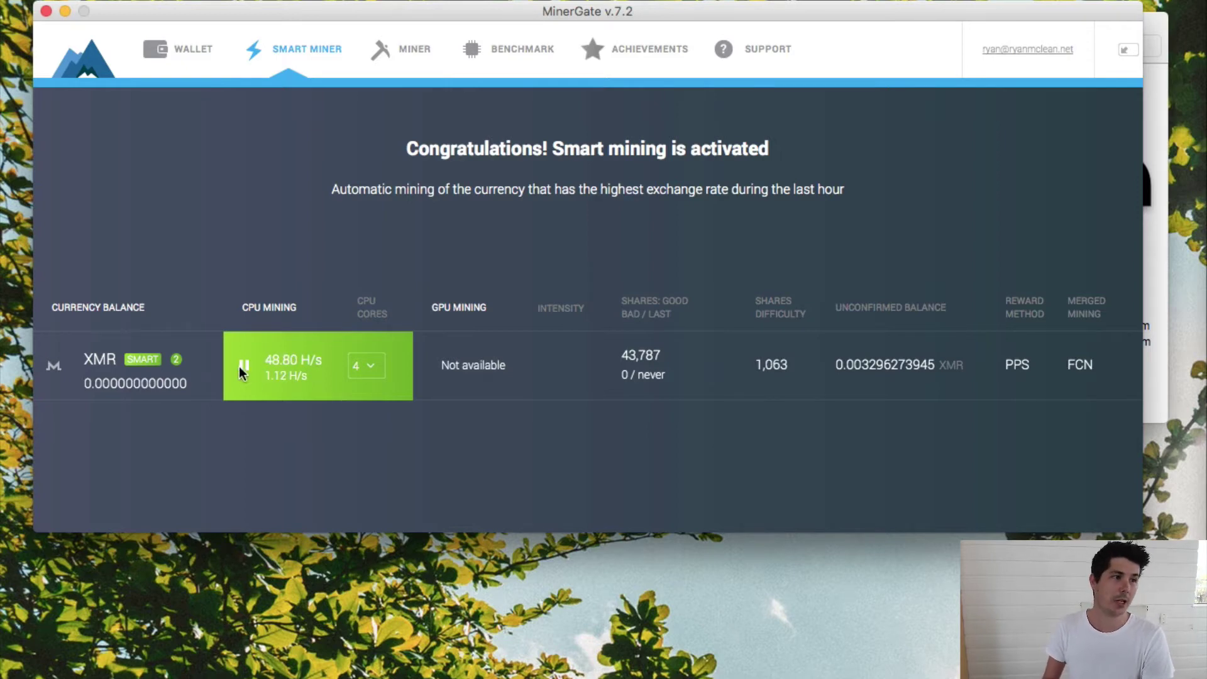
click(243, 368)
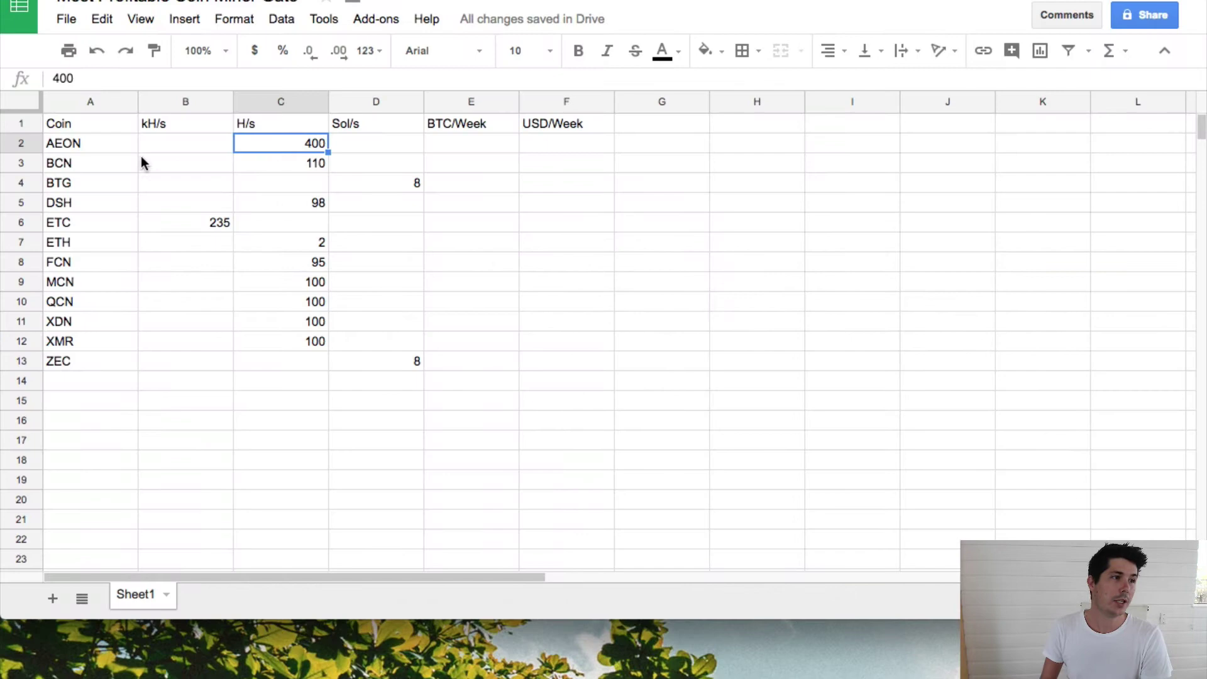
Switch to the Google Sheets coin spreadsheet and examine the coin list with its kH/s, H/s and Sol/s hash rates
drag(81, 142, 85, 364)
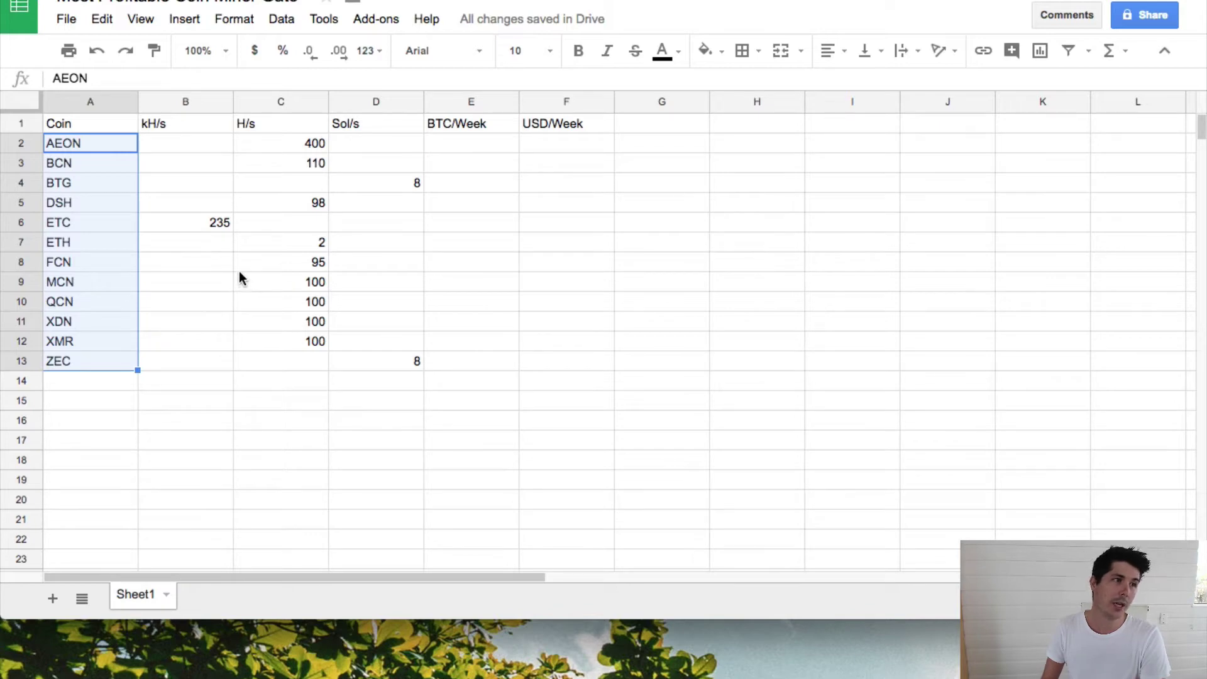
drag(179, 149, 389, 377)
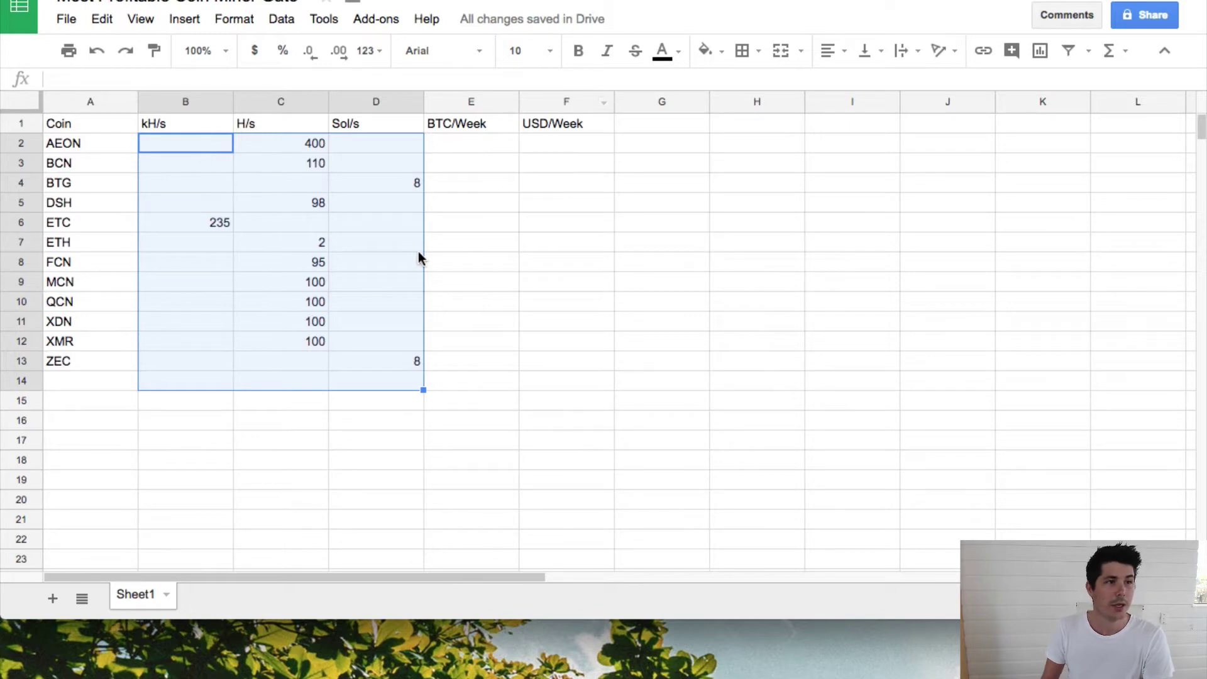
Switch to MinerGate and run AEON CPU mining on 4 cores in the manual miner to check its hash rate, then stop it
key(super+Tab)
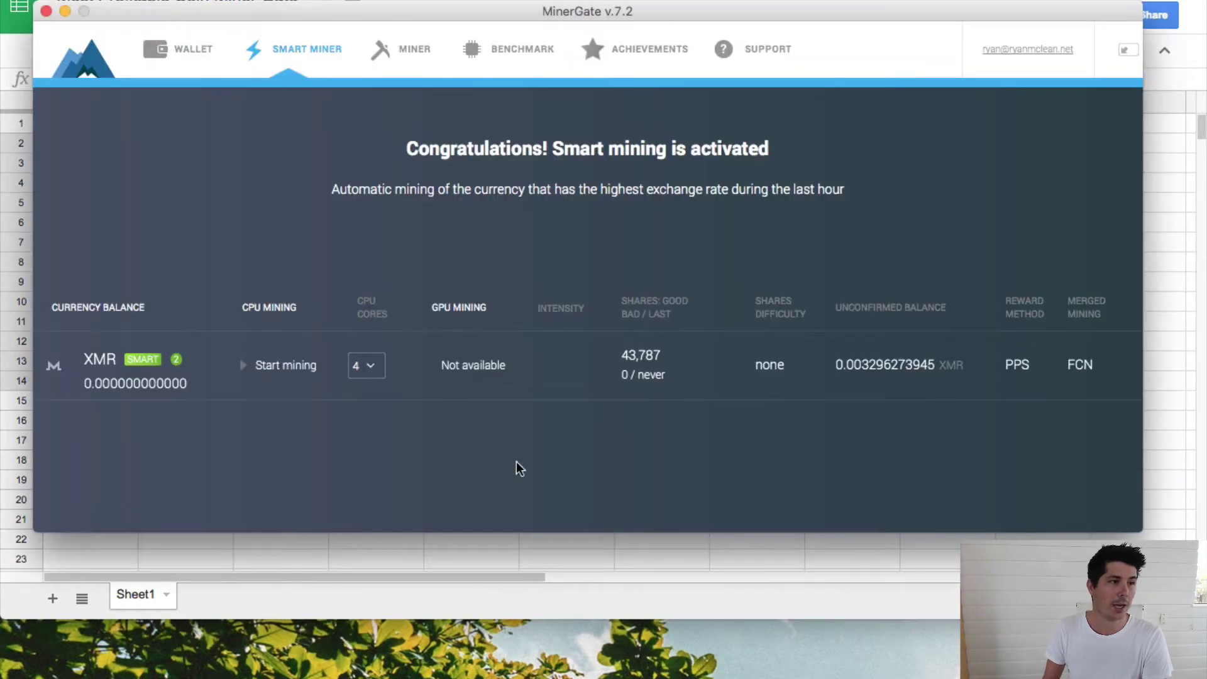
click(389, 49)
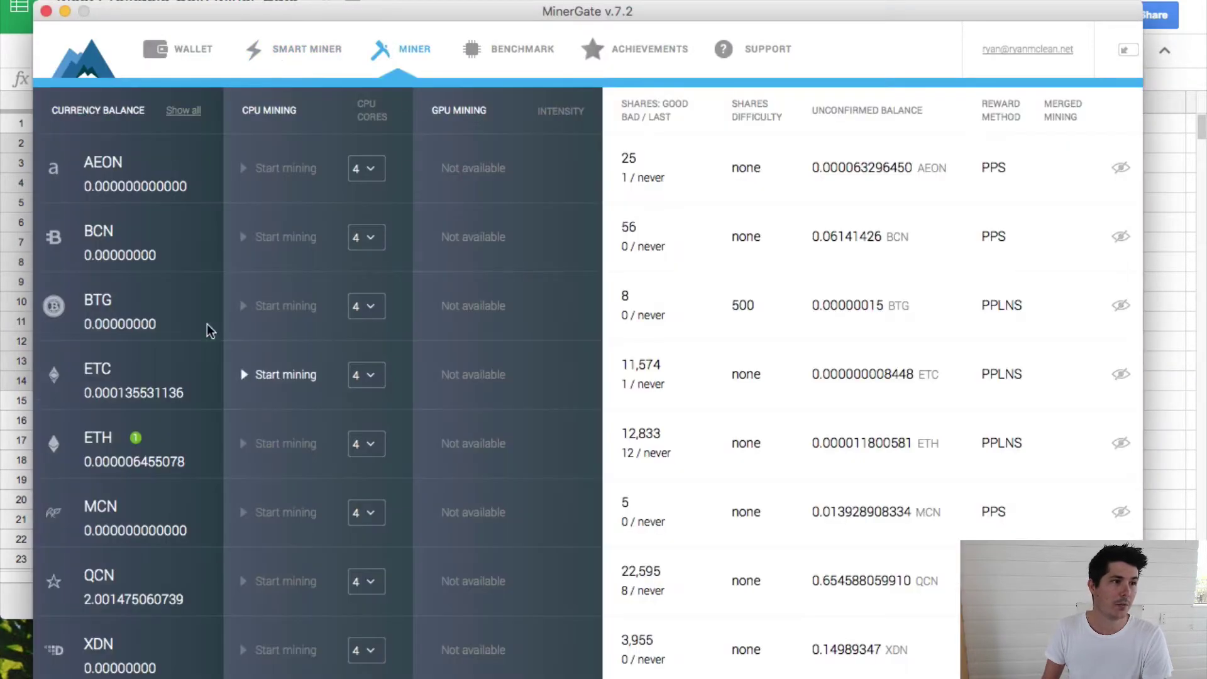
click(242, 169)
click(372, 170)
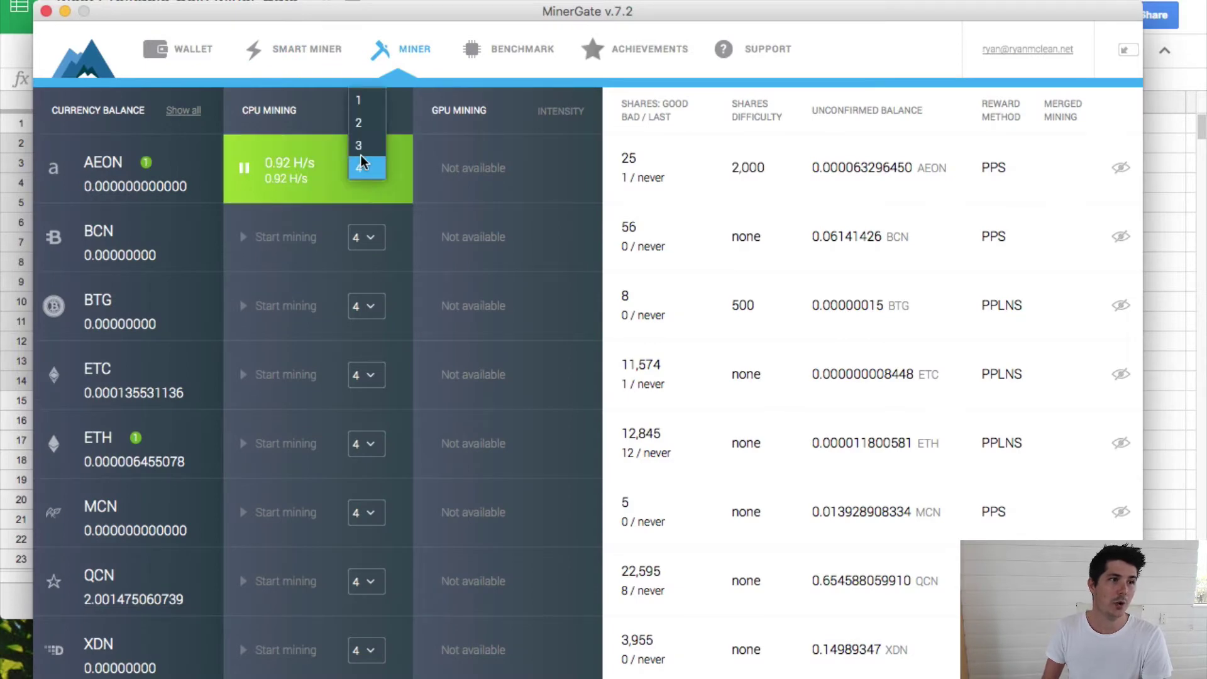
click(373, 169)
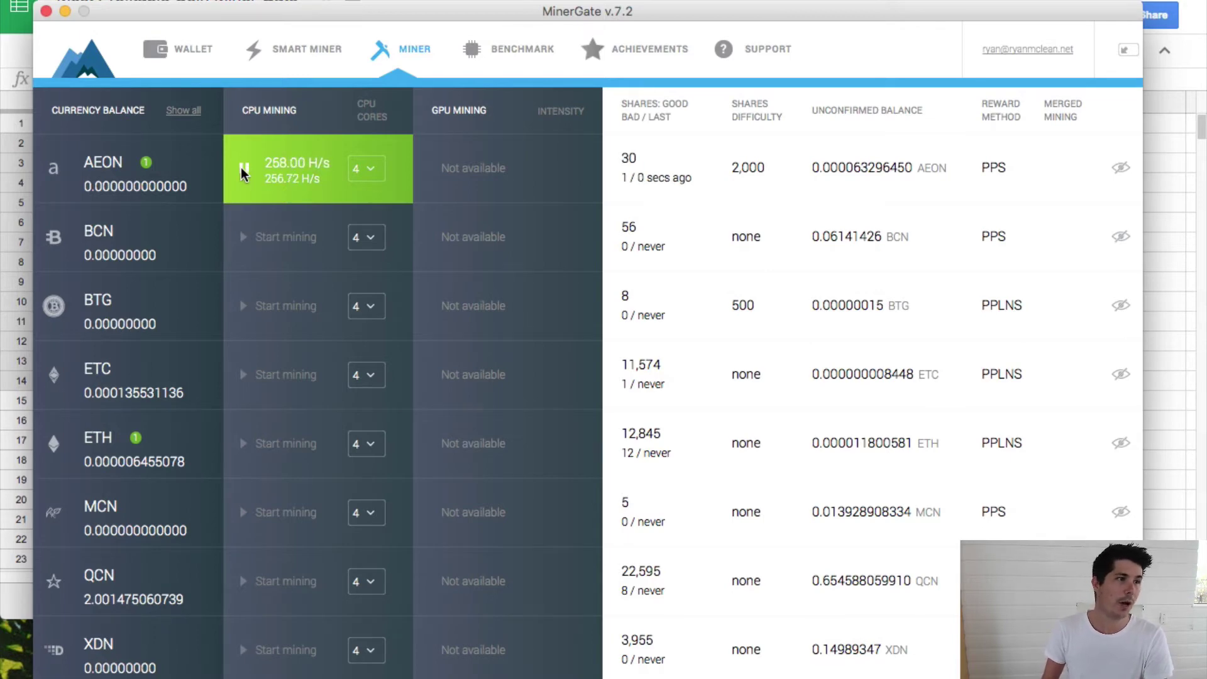
click(242, 168)
Return to the coin spreadsheet and review the AEON row and the hash rates recorded for the other coins through ZEC
key(super+Tab)
click(284, 143)
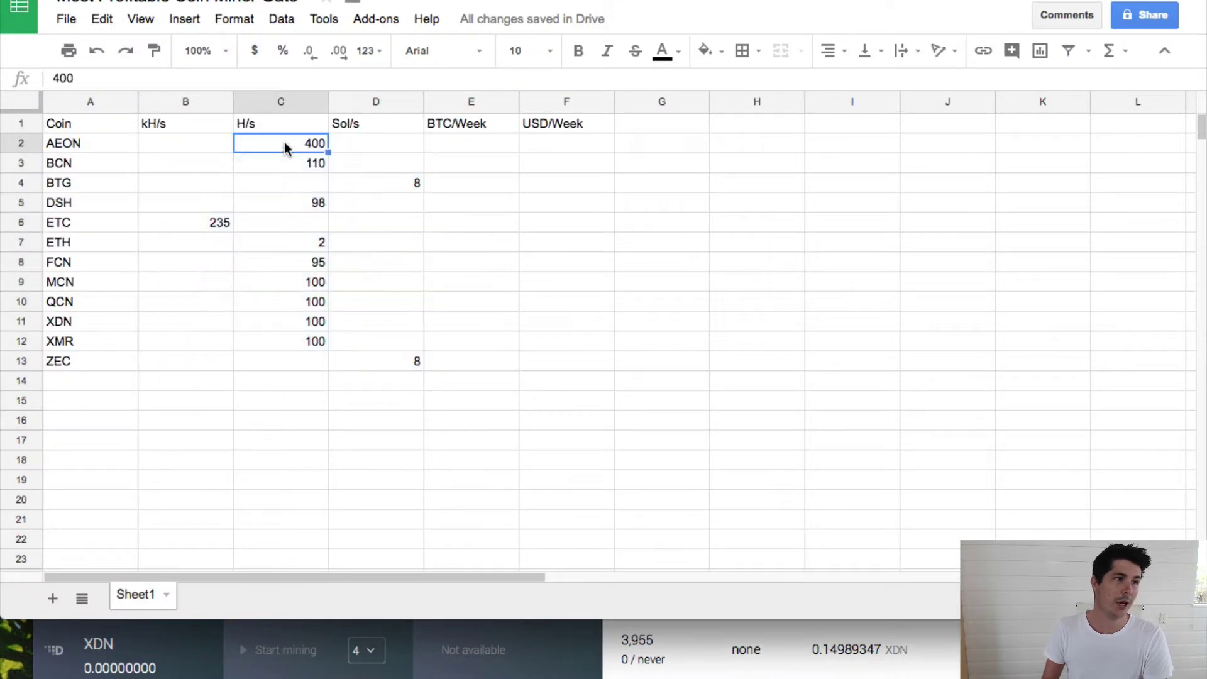
drag(75, 147, 282, 145)
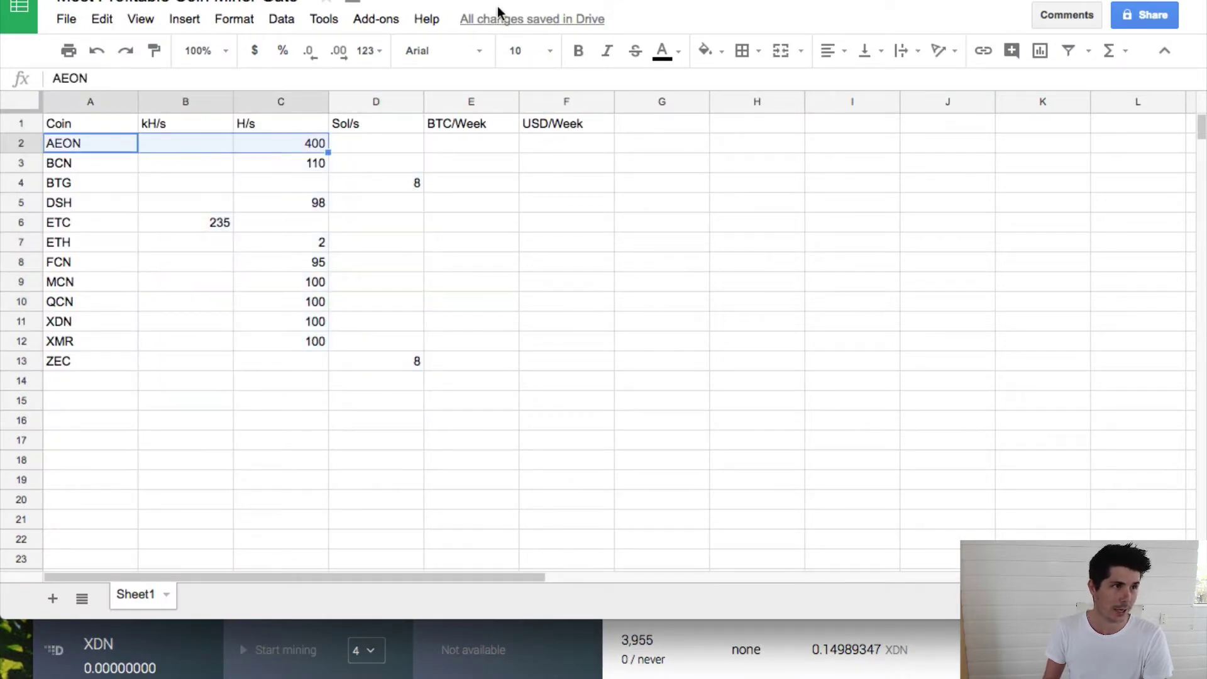
drag(314, 144, 358, 348)
click(376, 361)
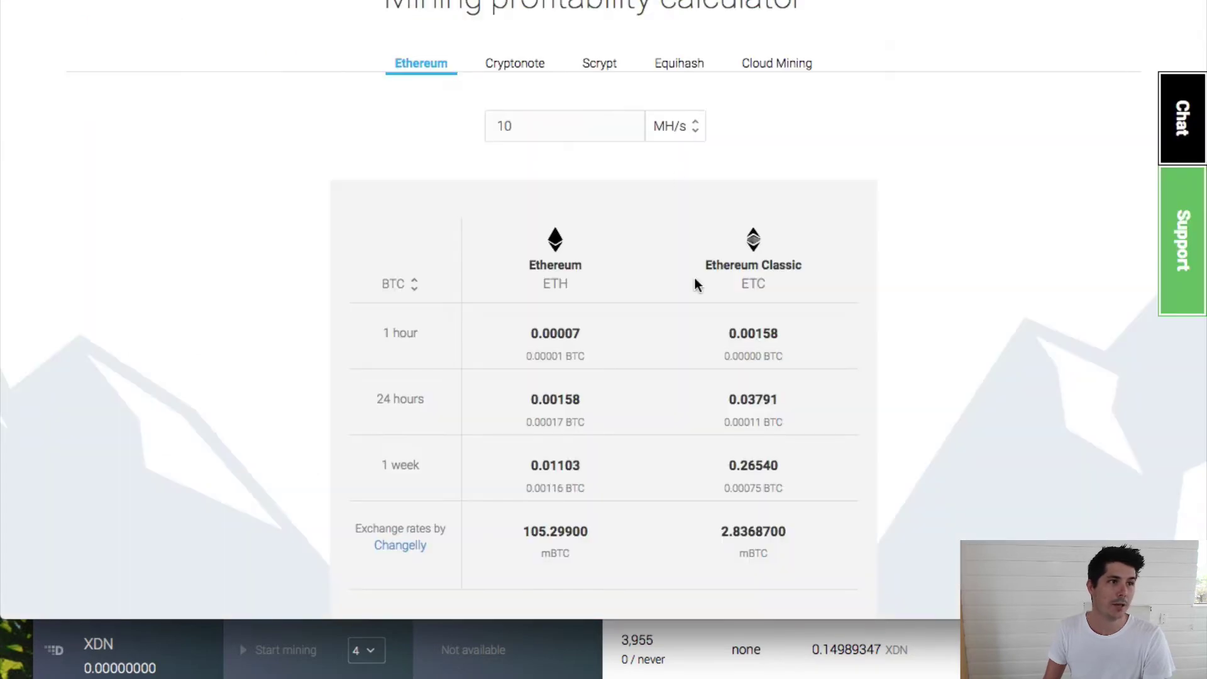
Examine the Ethereum section of MinerGate's mining profitability calculator, including its hourly, daily and weekly earnings
scroll(469, 166, up, 5)
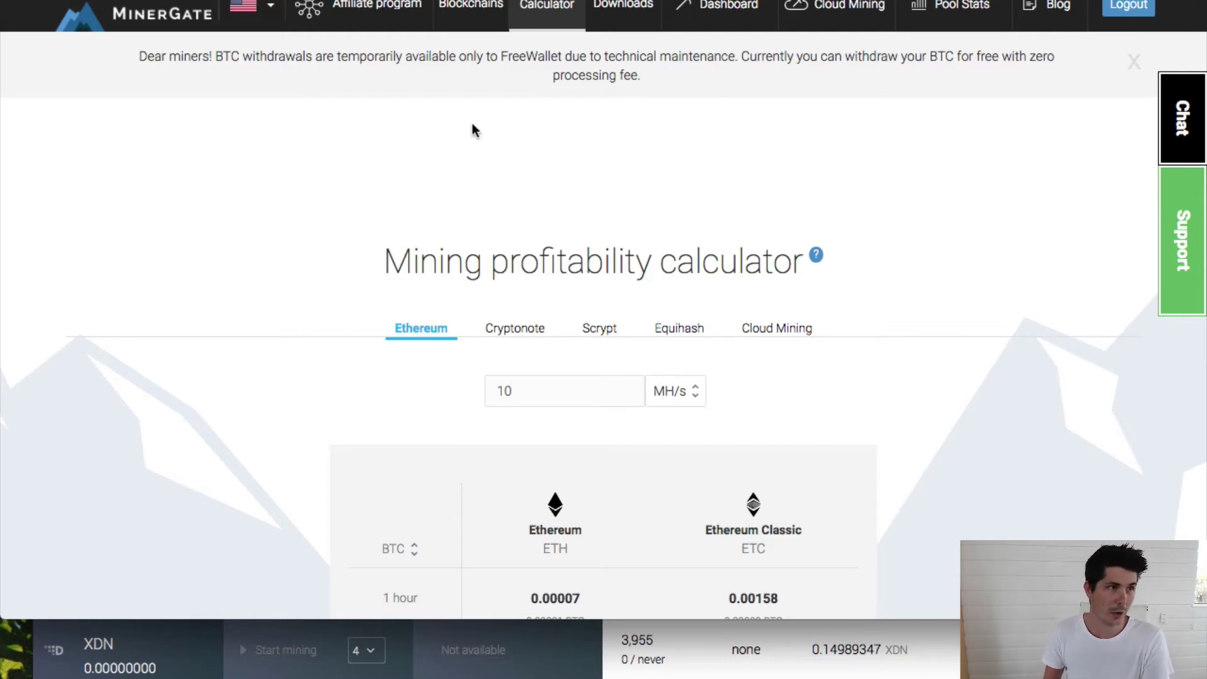
scroll(458, 245, down, 5)
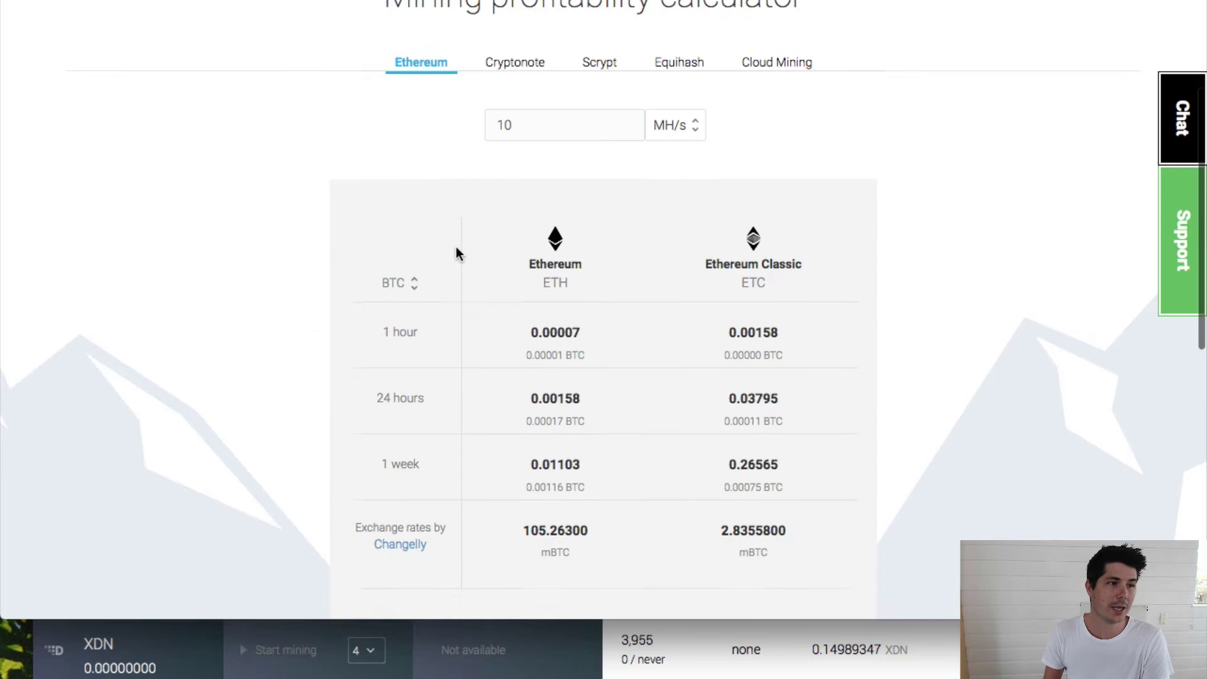
scroll(458, 253, down, 1)
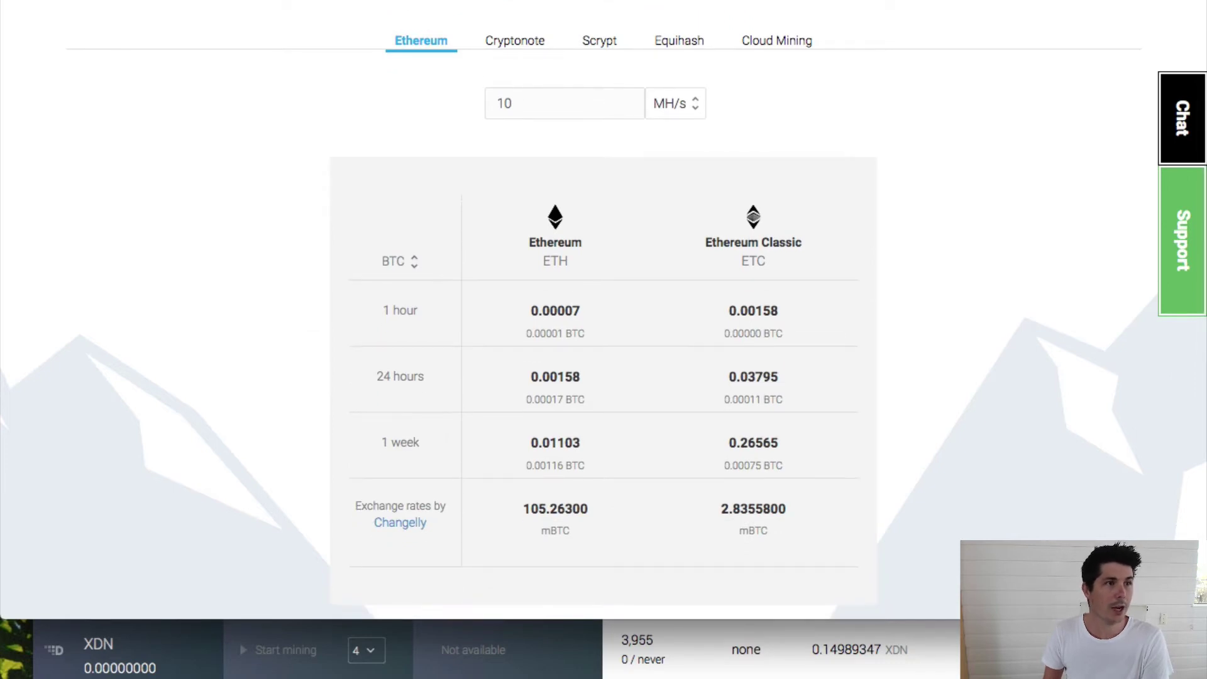
Look up AEON's recorded H/s value in the coin spreadsheet
key(ctrl+Tab)
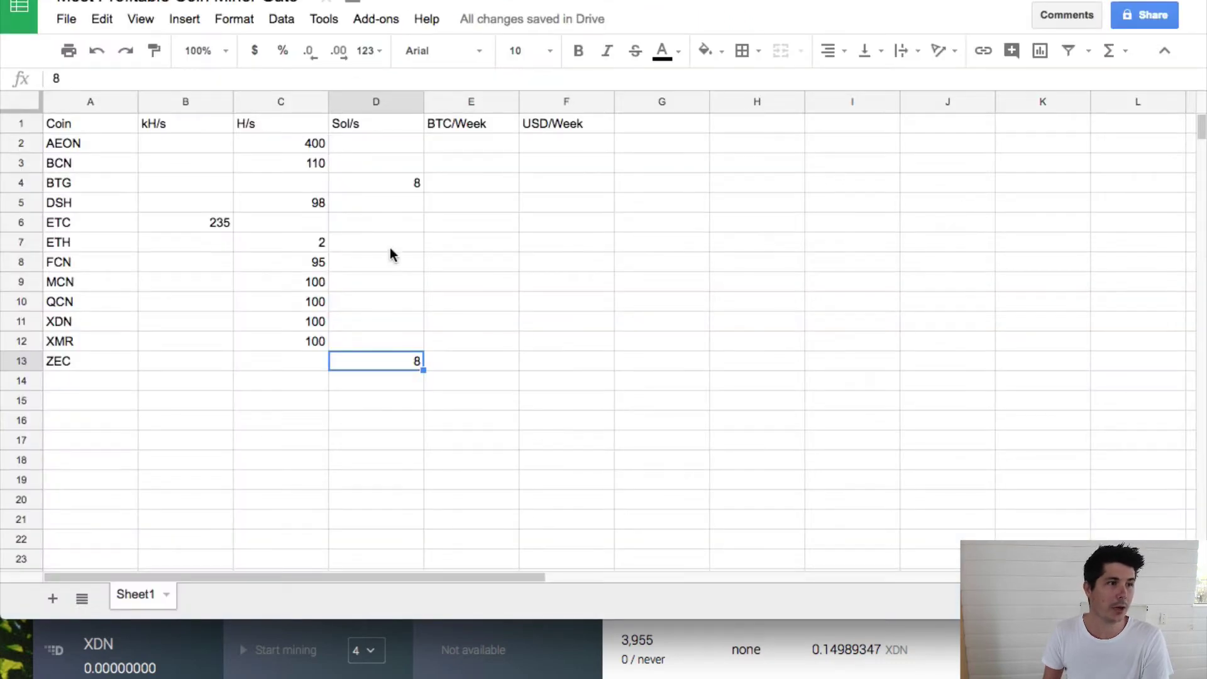
click(503, 143)
key(Left)
key(Left)
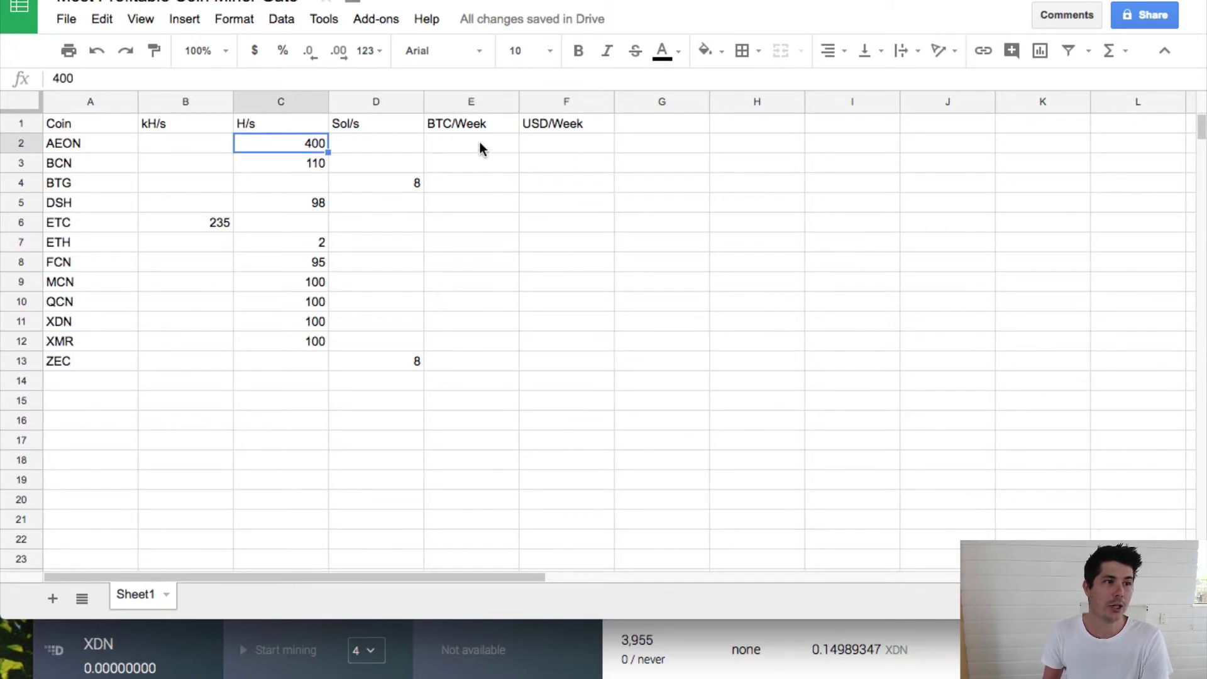
Browse the profitability calculator's Cryptonote, Scrypt, Equihash and Cloud Mining sections, ending on Cryptonote
key(ctrl+shift+Tab)
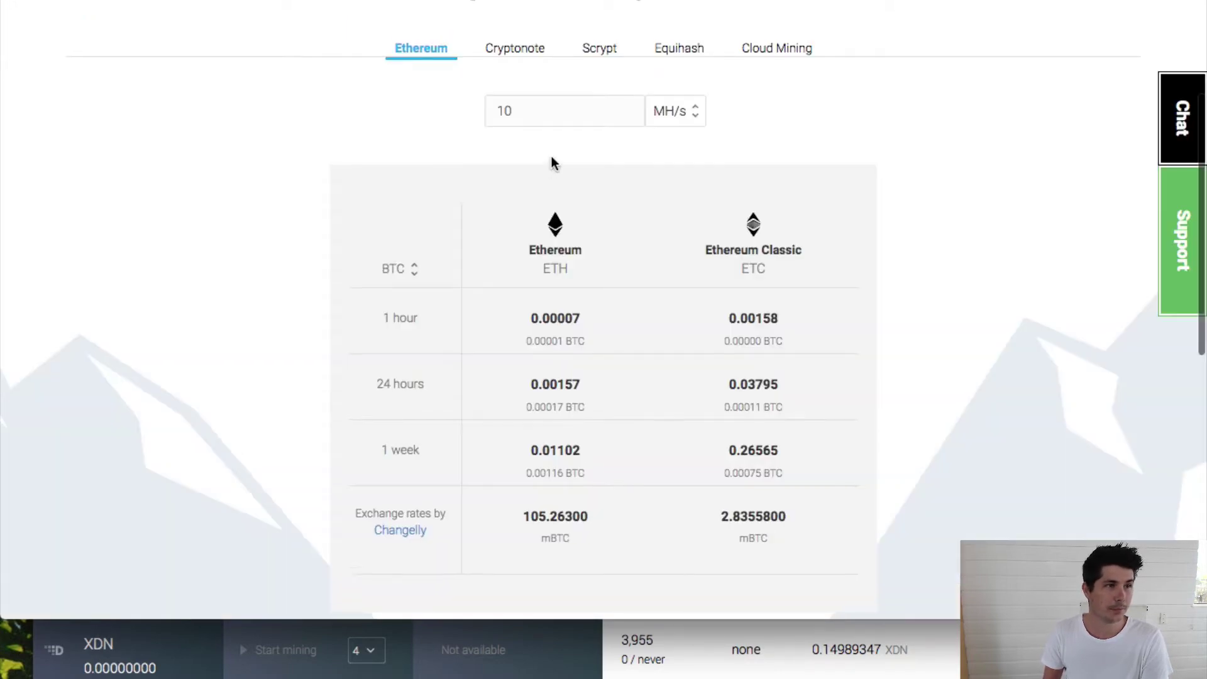
click(516, 58)
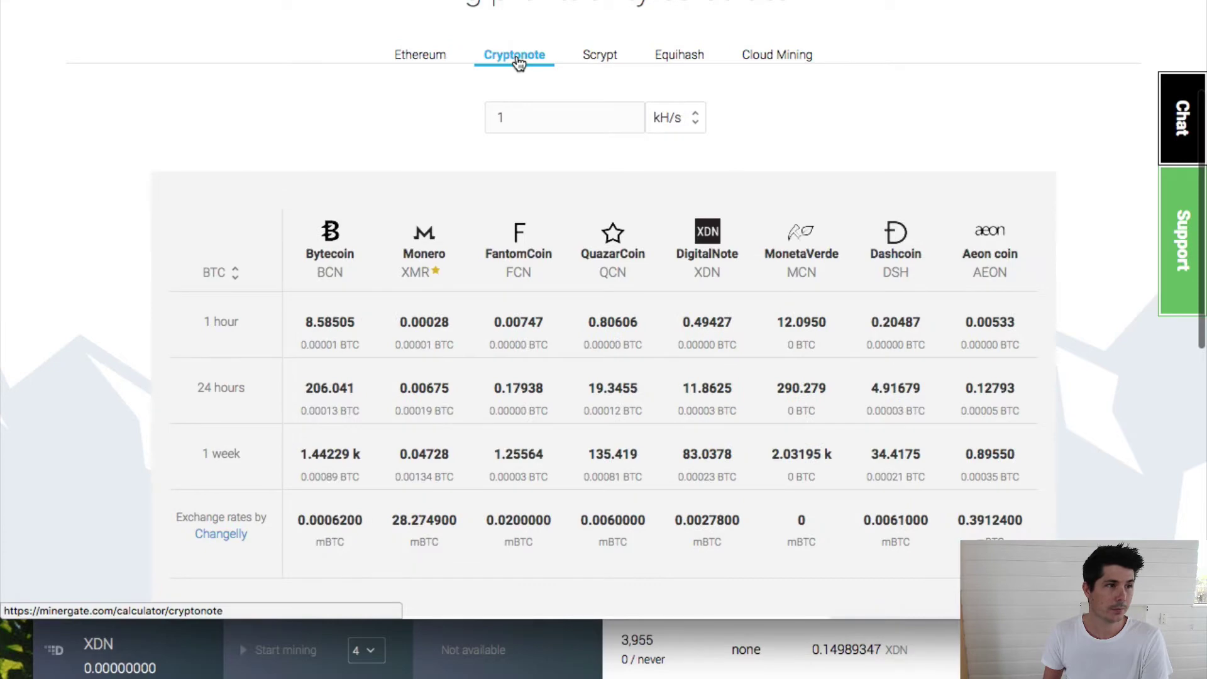
click(605, 58)
click(665, 62)
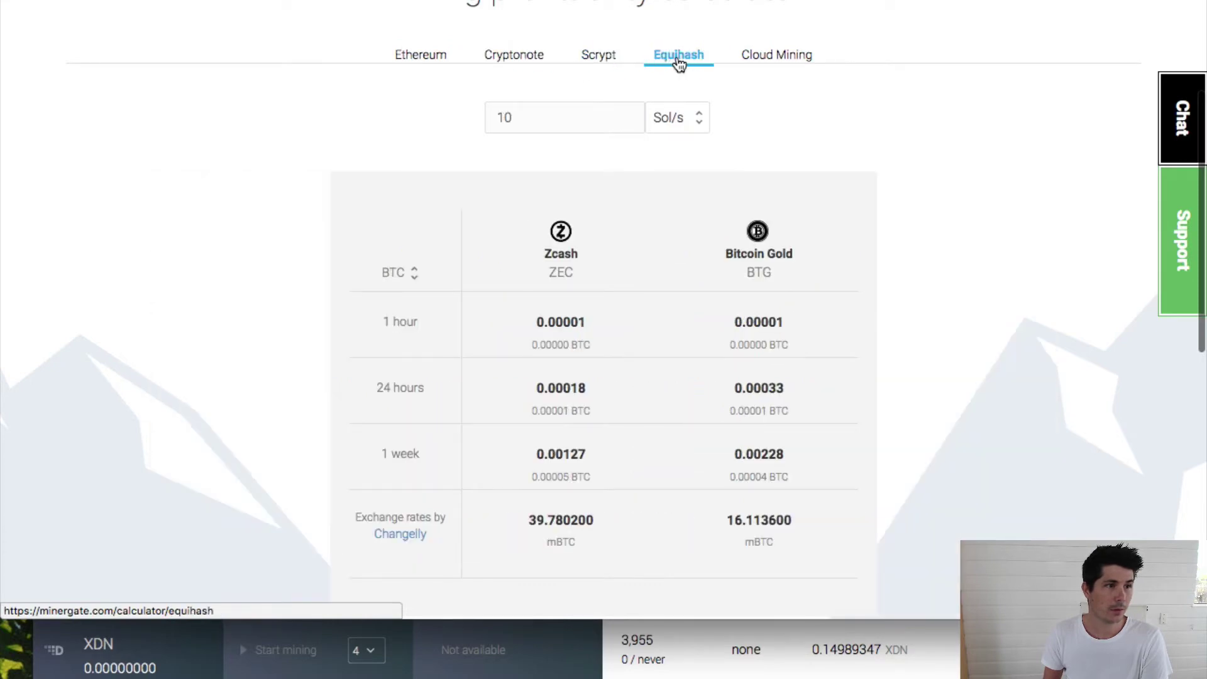
click(759, 59)
click(486, 63)
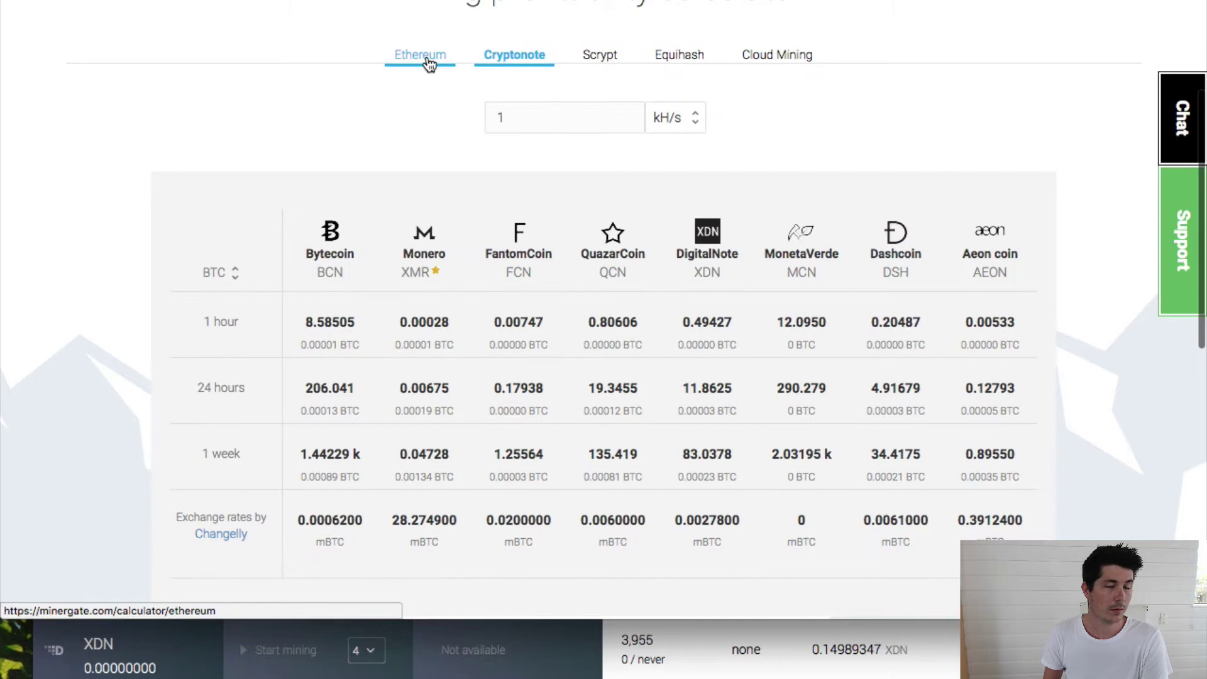
Set the Cryptonote calculator's hash rate to 400 H/s, checking the AEON entry in the spreadsheet
scroll(851, 389, down, 1)
scroll(852, 386, up, 2)
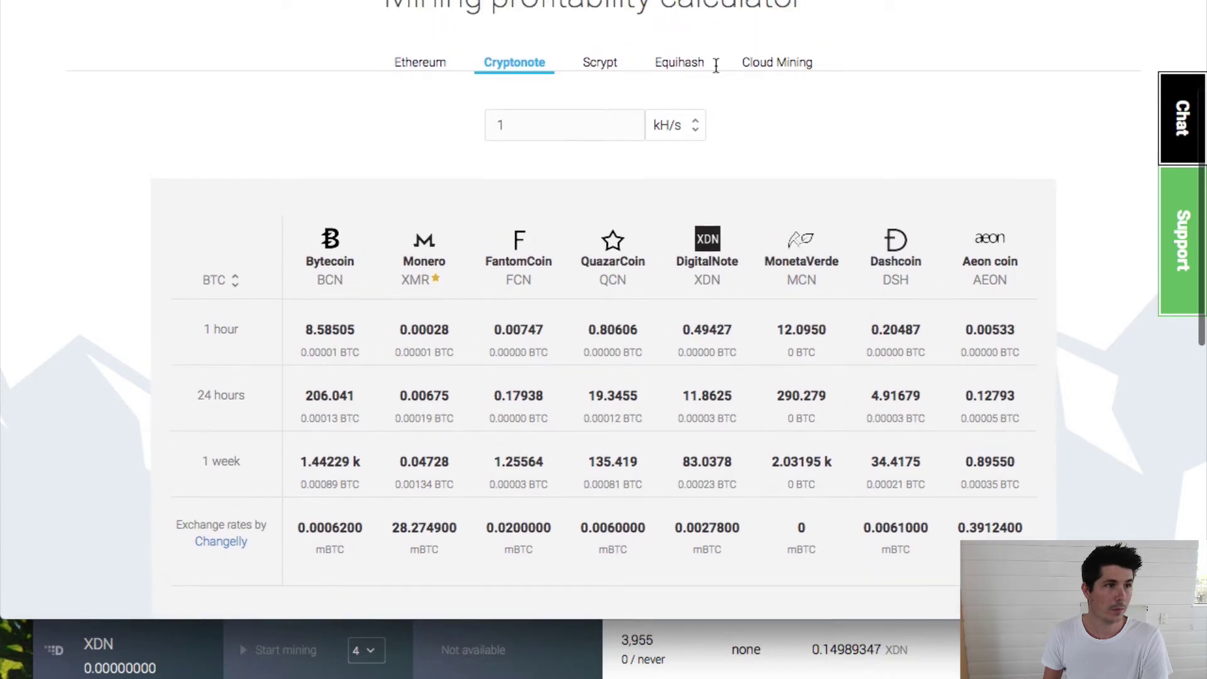
click(673, 127)
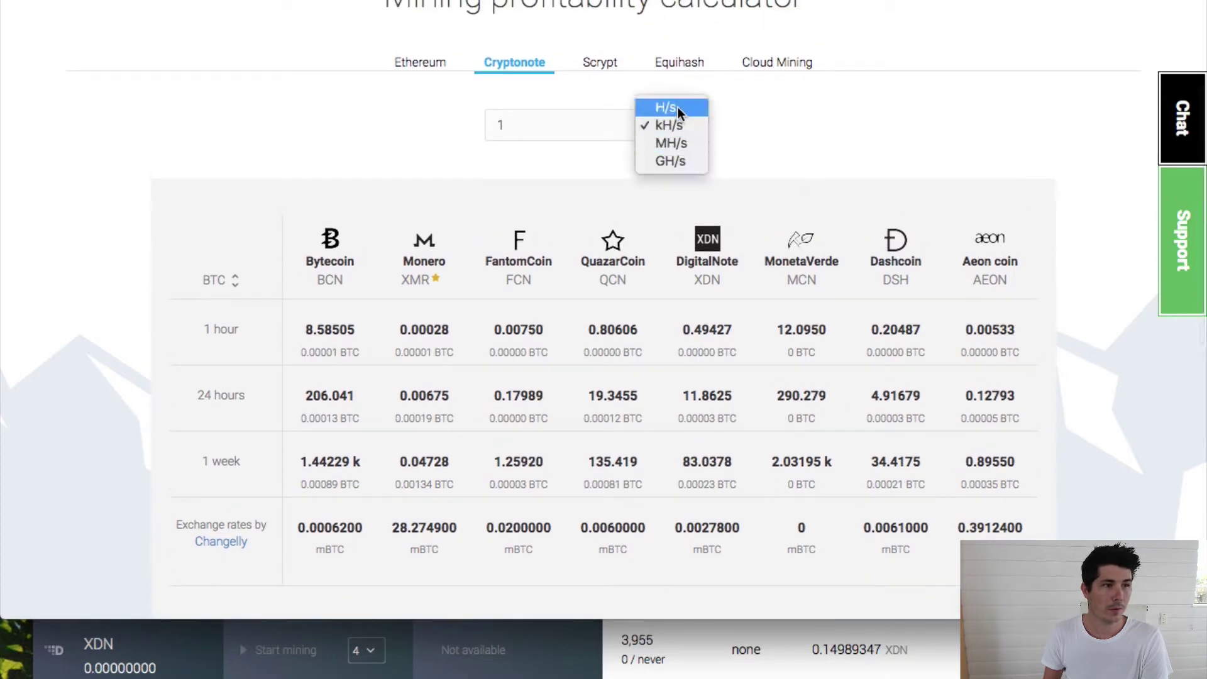
click(677, 108)
double_click(556, 130)
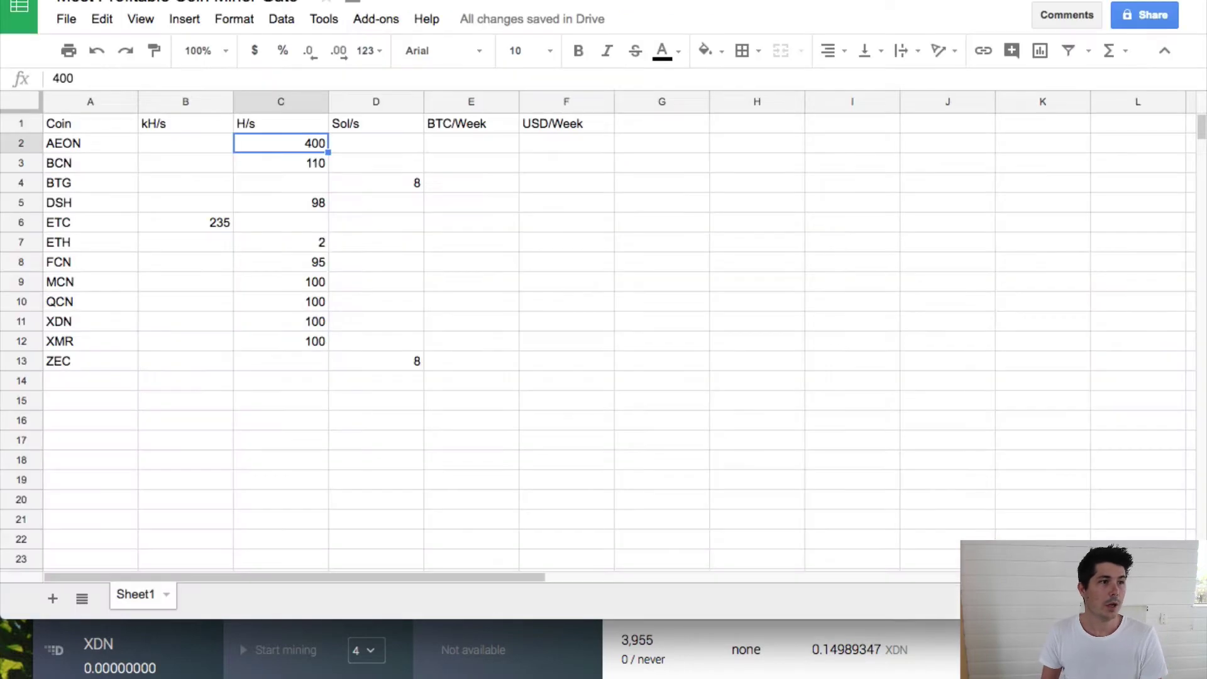
key(ctrl+Tab)
click(126, 141)
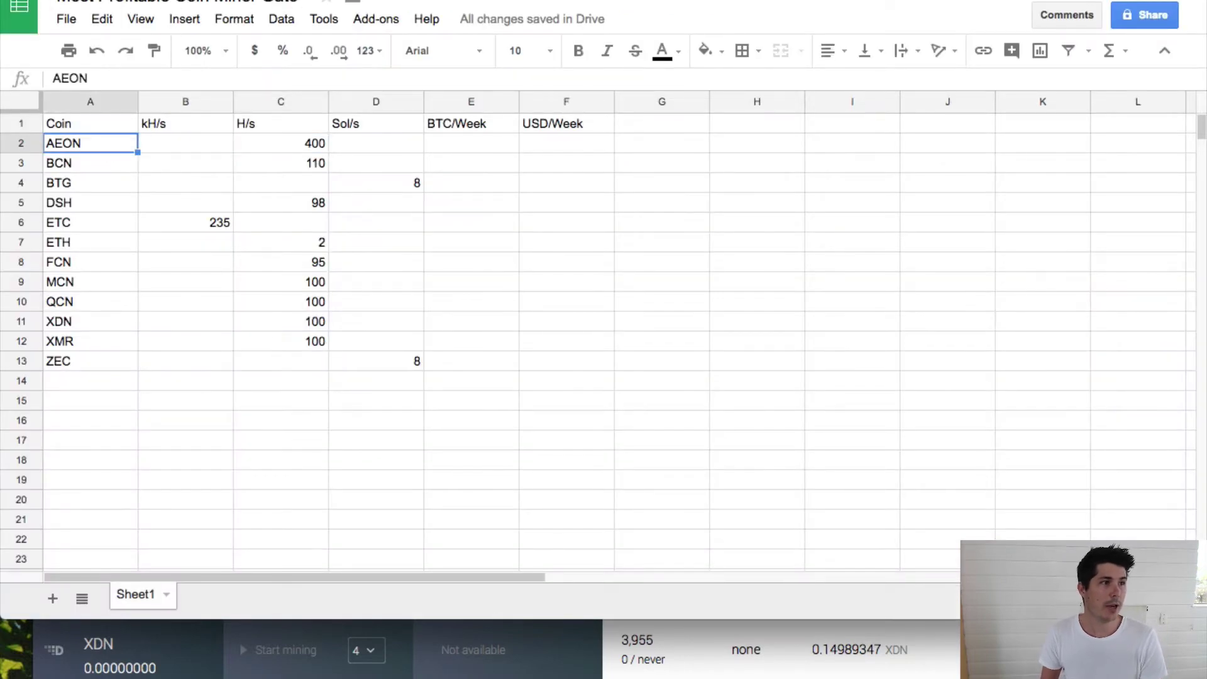
key(ctrl+Tab)
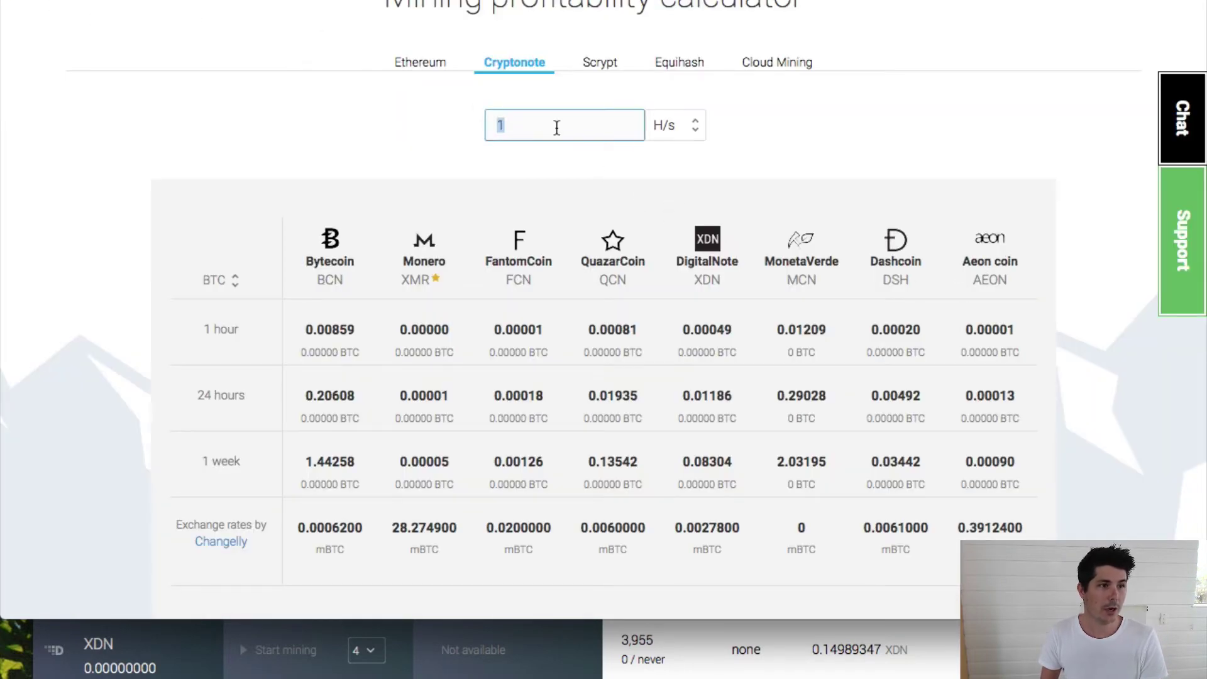
text(400)
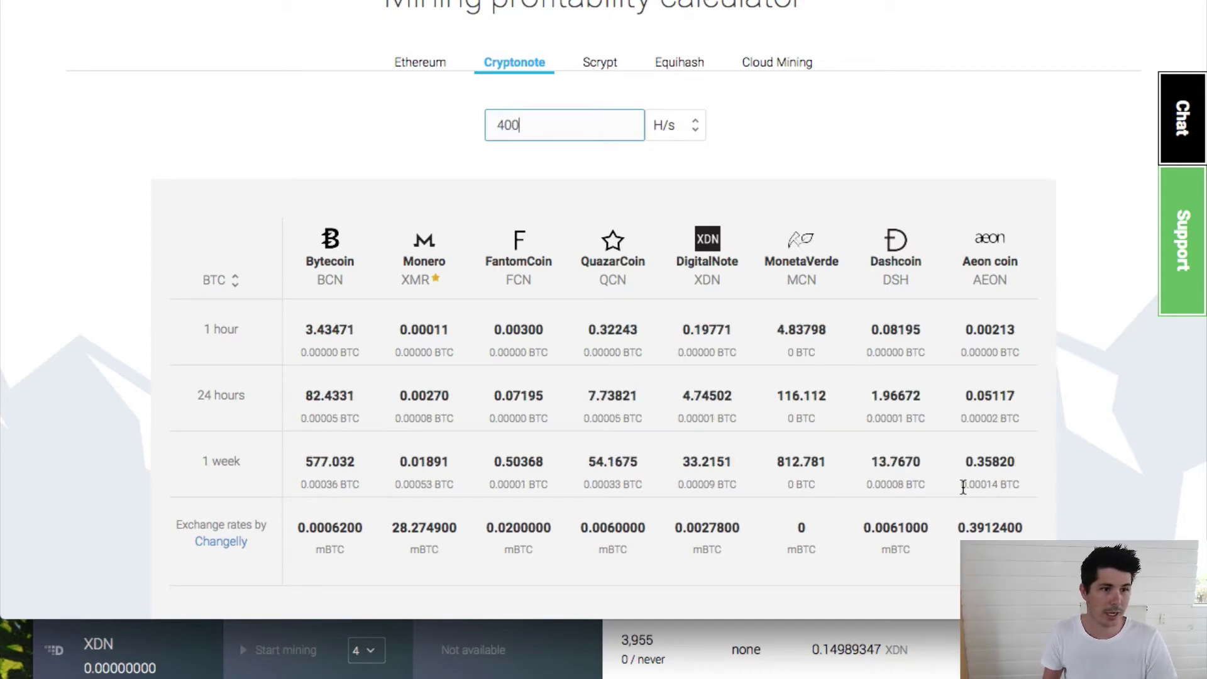
Copy Aeon coin's one-week BTC earnings of 0.00014 from the calculator into AEON's BTC/Week cell, E2
drag(960, 484, 998, 485)
key(super+c)
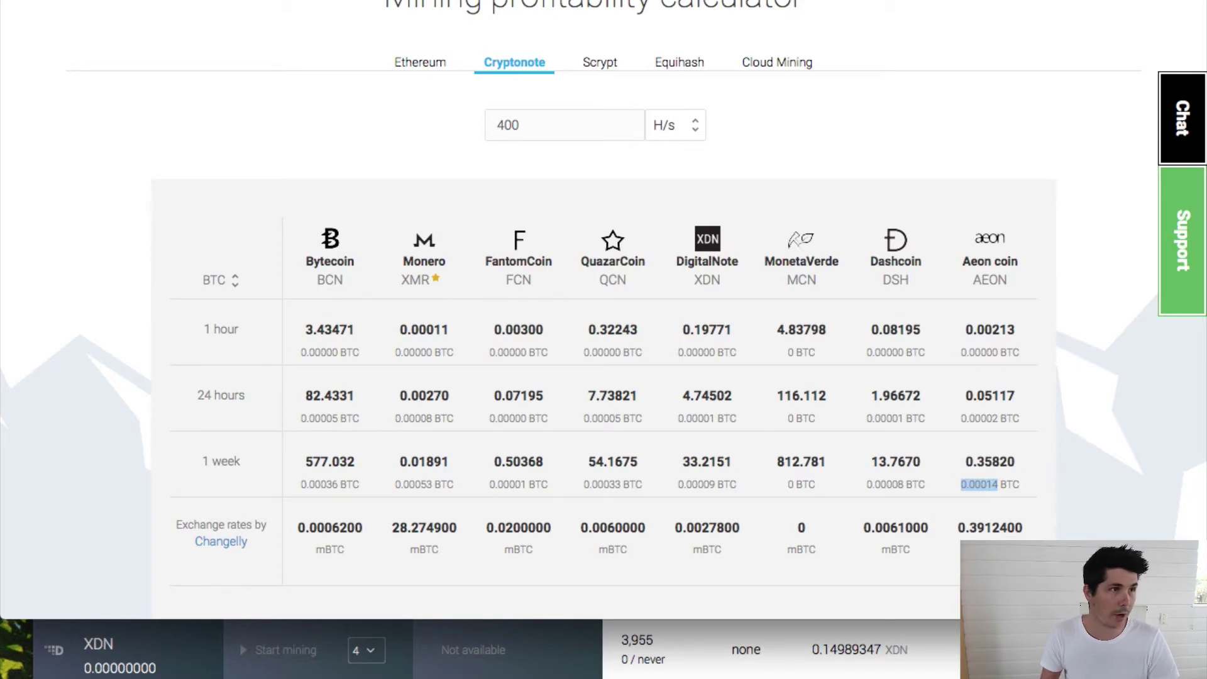
key(super+Tab)
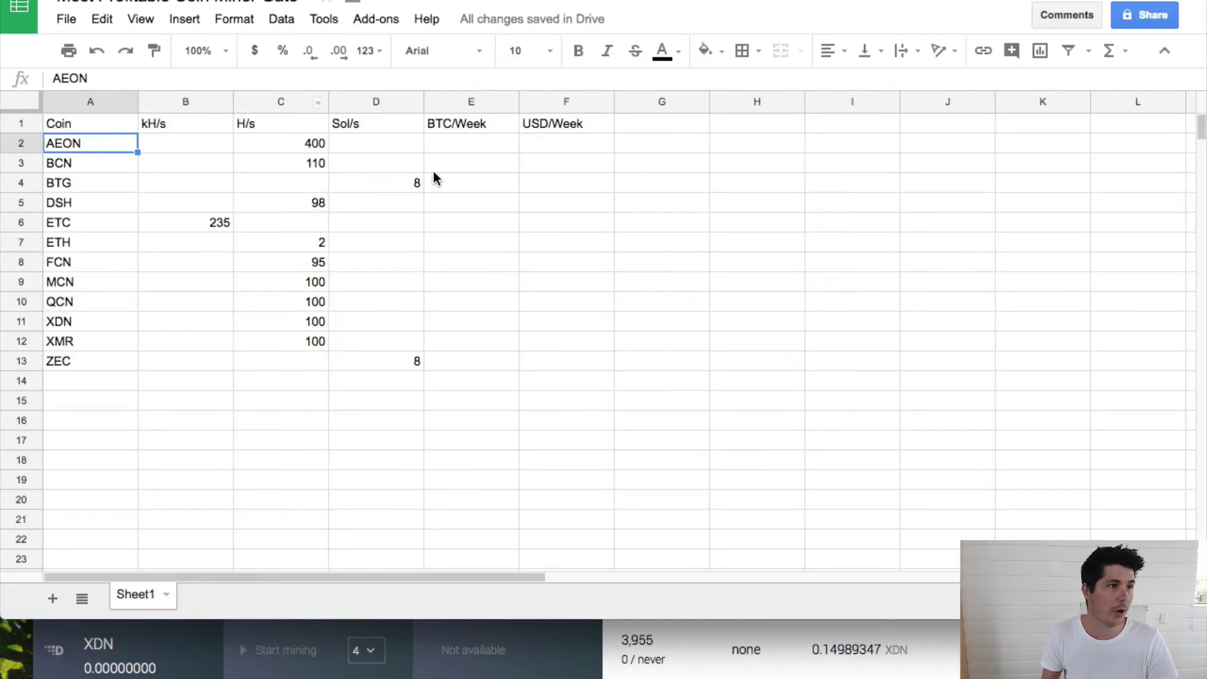
click(477, 148)
key(super+v)
key(Return)
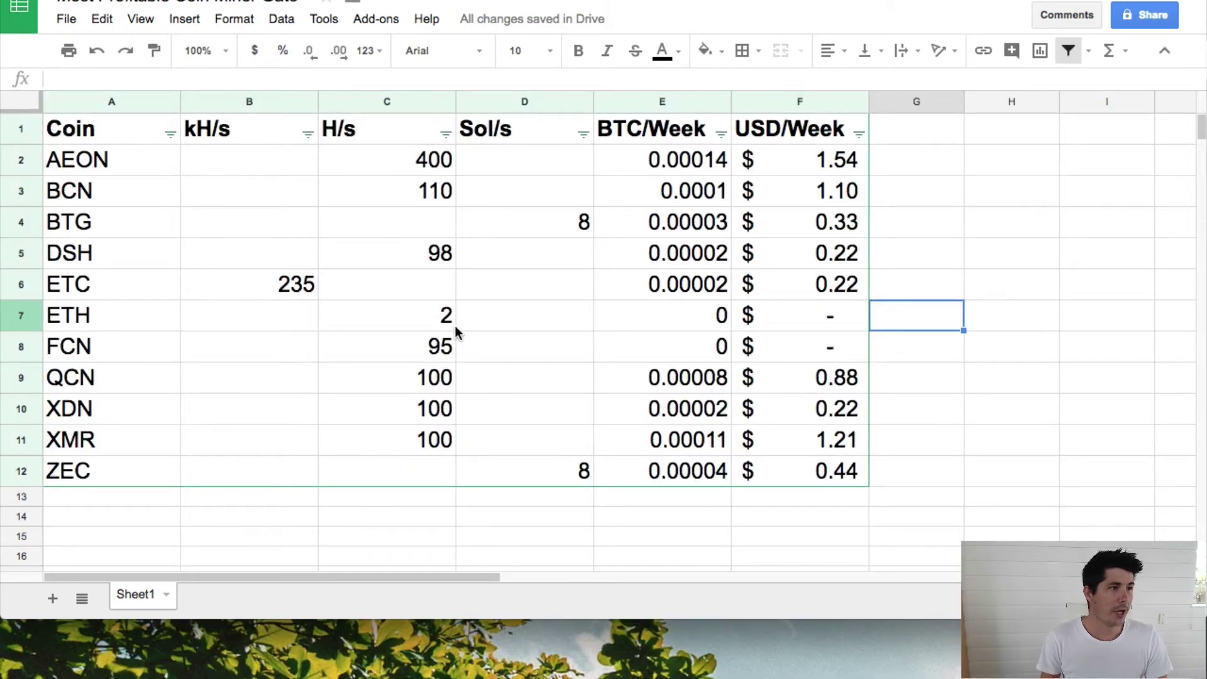
Review the coins in the completed spreadsheet and compare them with the coin chosen by MinerGate's smart miner
click(134, 202)
click(126, 163)
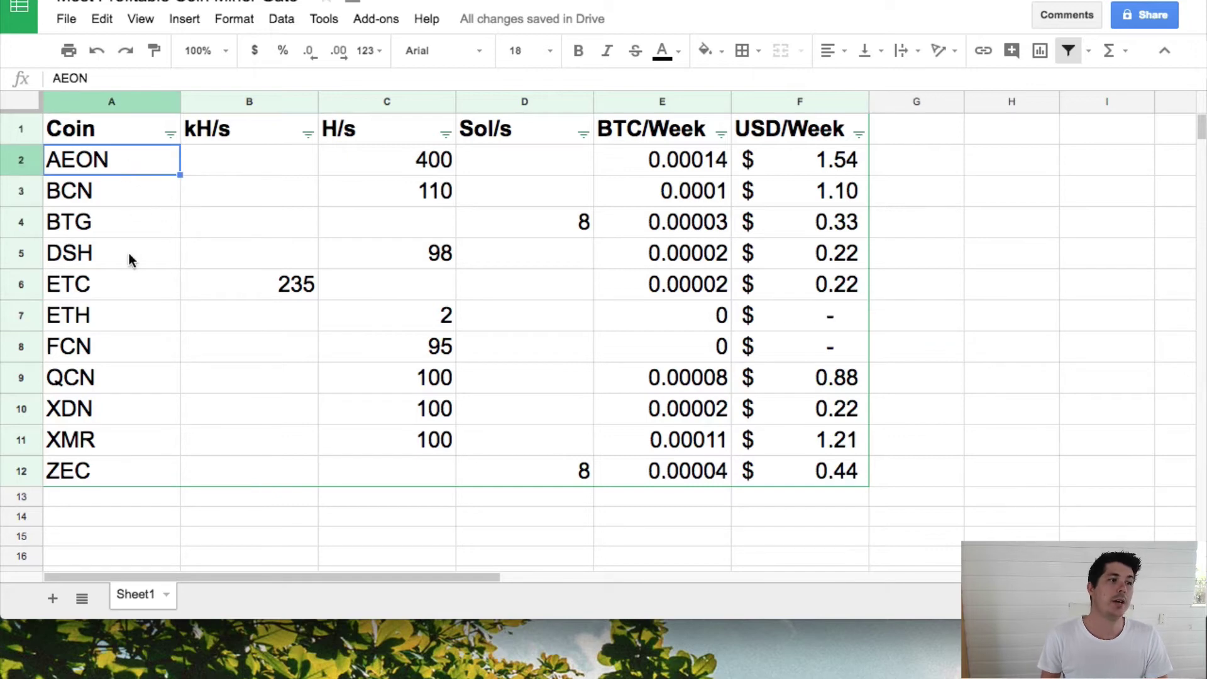
key(super+Tab)
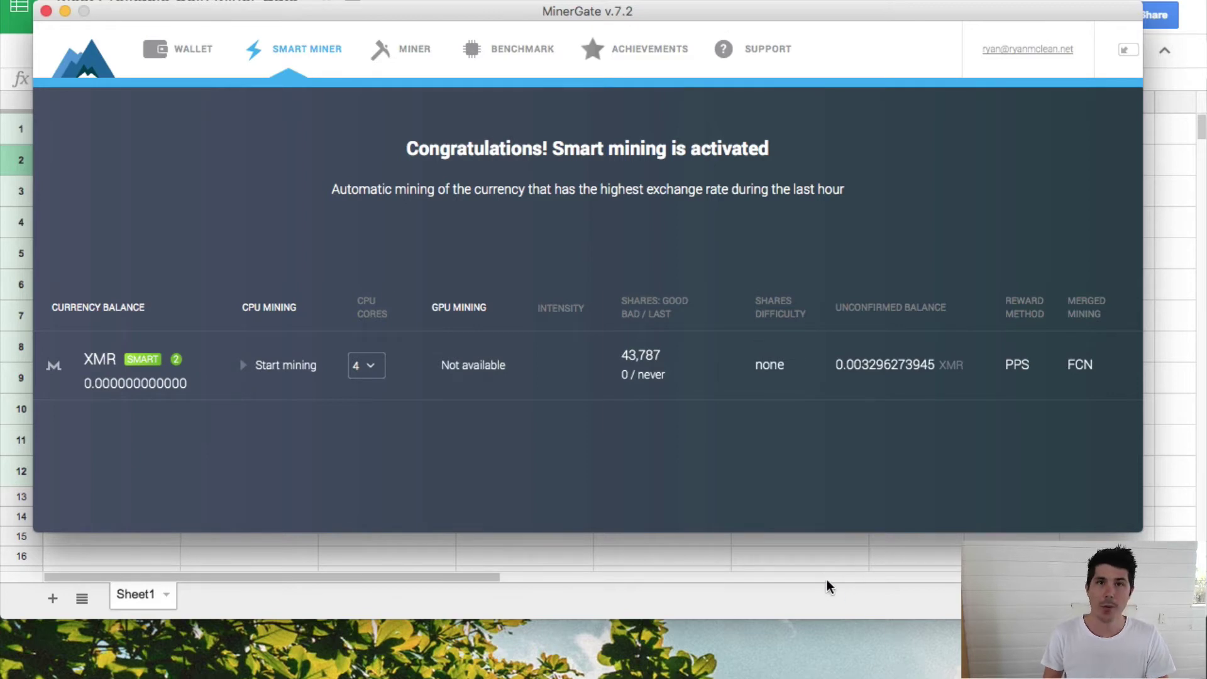
Return to the spreadsheet, sort the coin table by BTC/Week from highest to lowest, and select the AEON row
key(super+Tab)
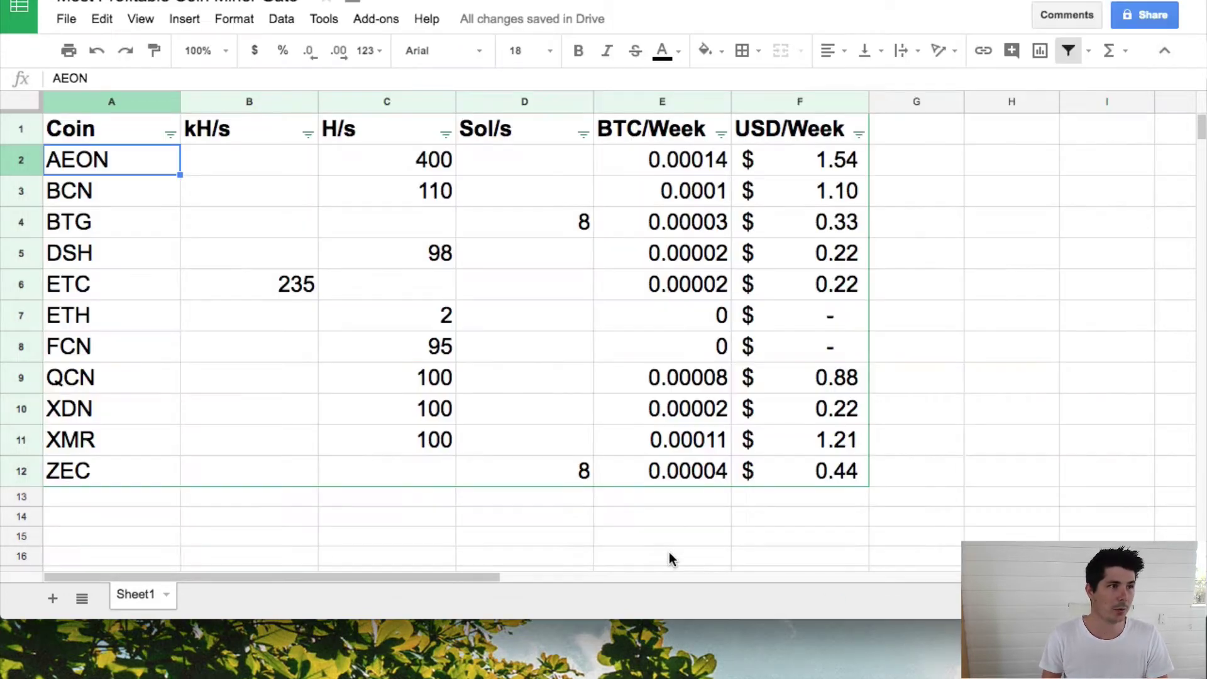
click(721, 133)
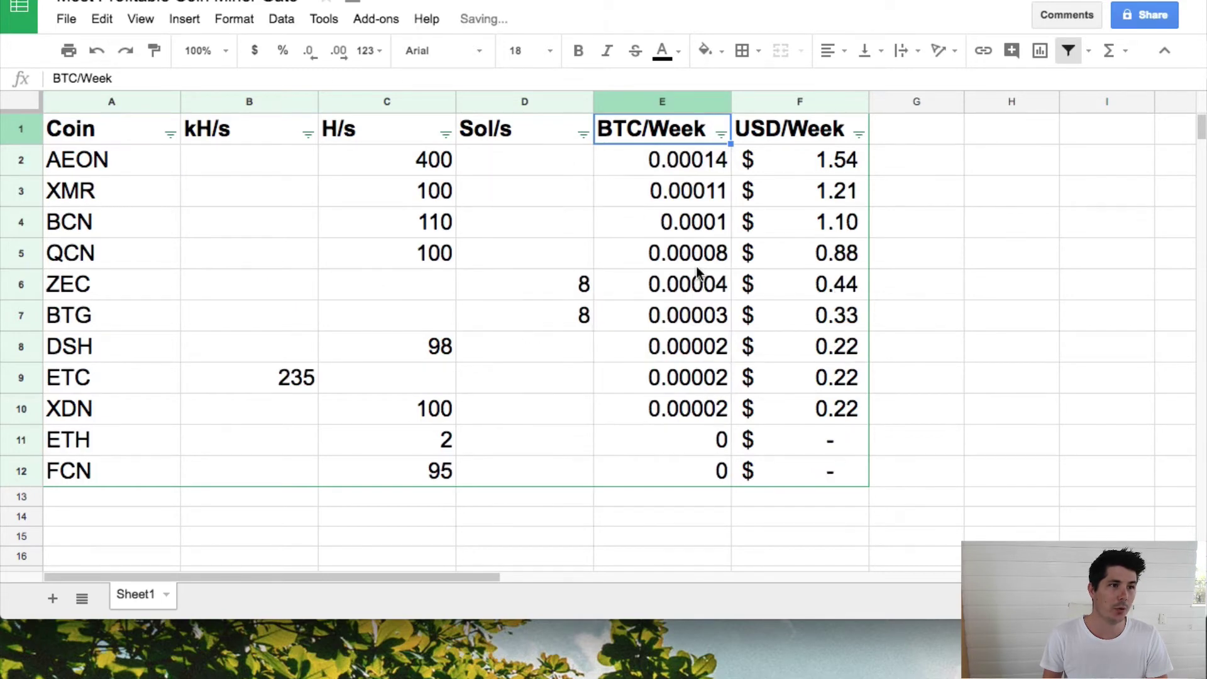
click(22, 162)
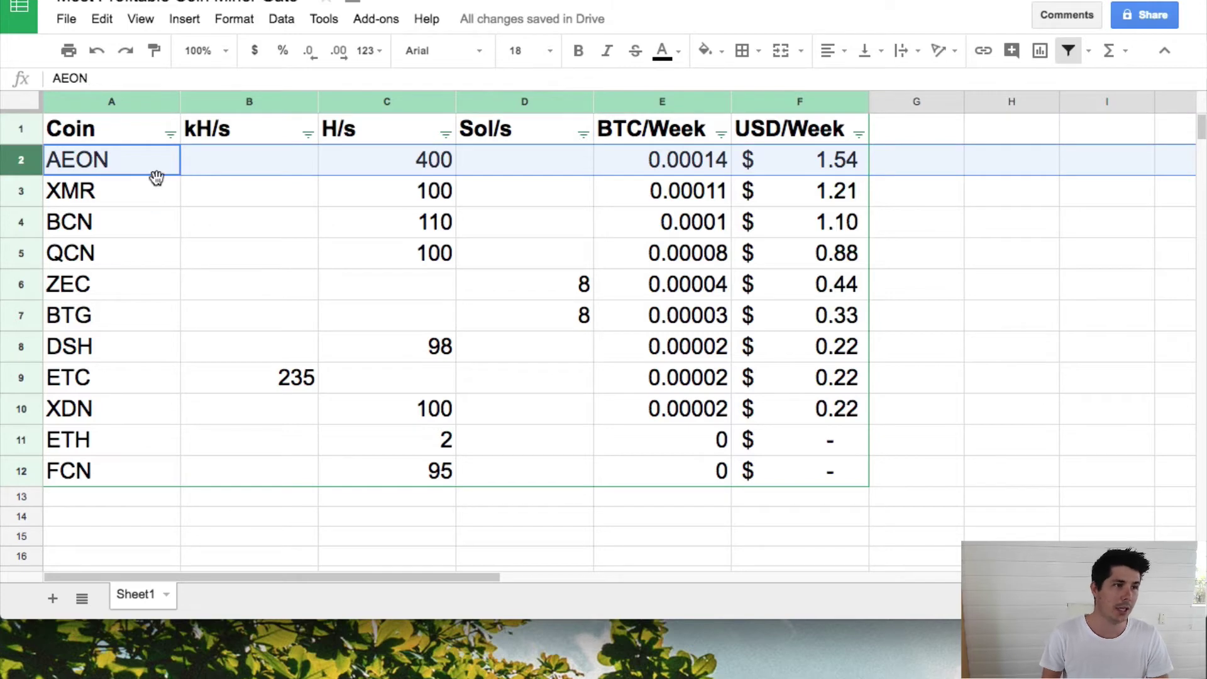
Examine the weekly BTC and USD earnings of the three top-ranked coins, AEON, XMR and BCN
click(104, 197)
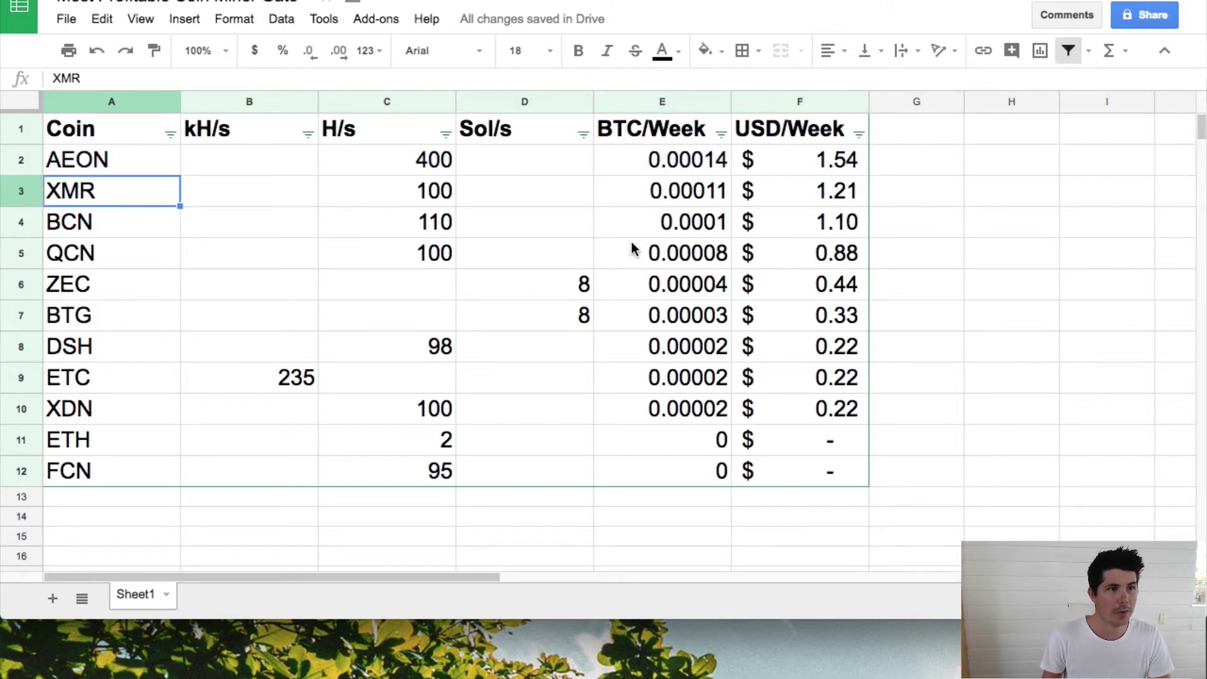
click(660, 170)
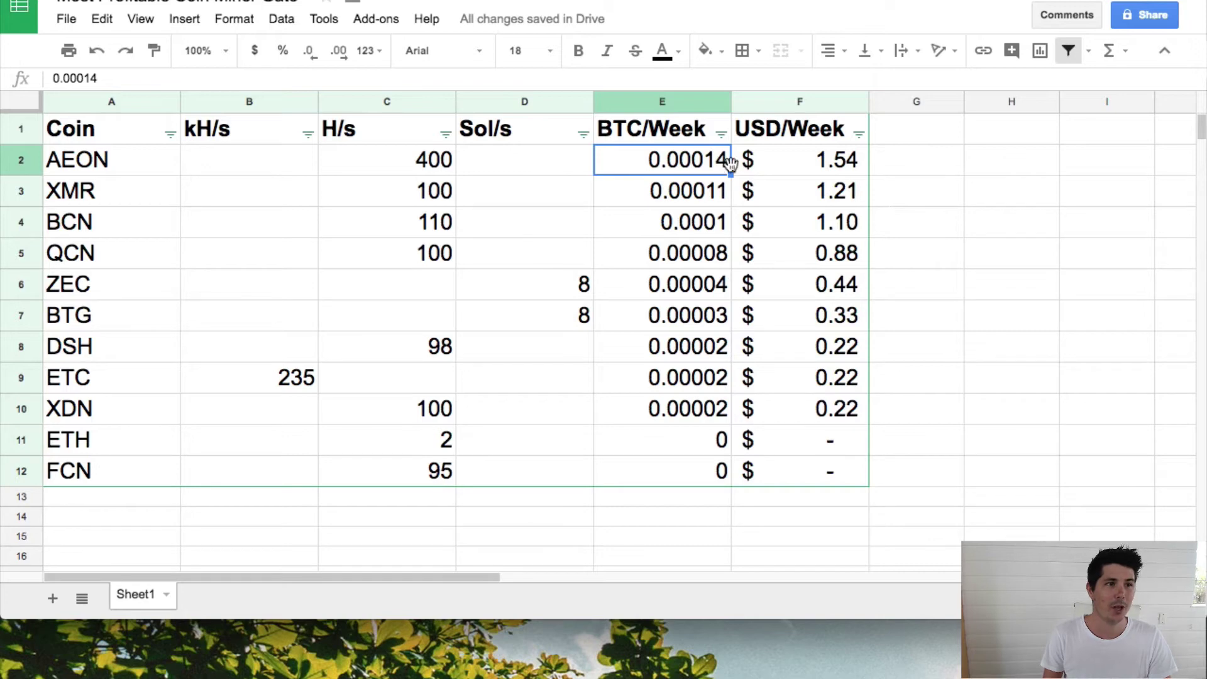
click(829, 164)
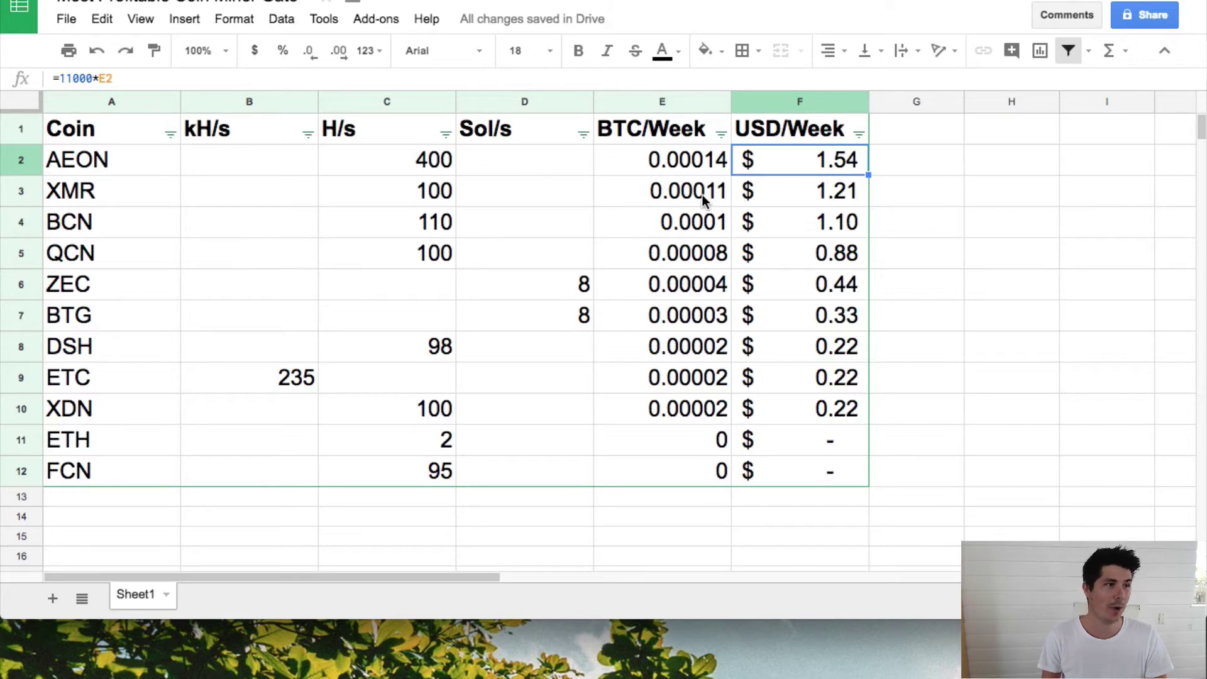
drag(145, 202, 815, 207)
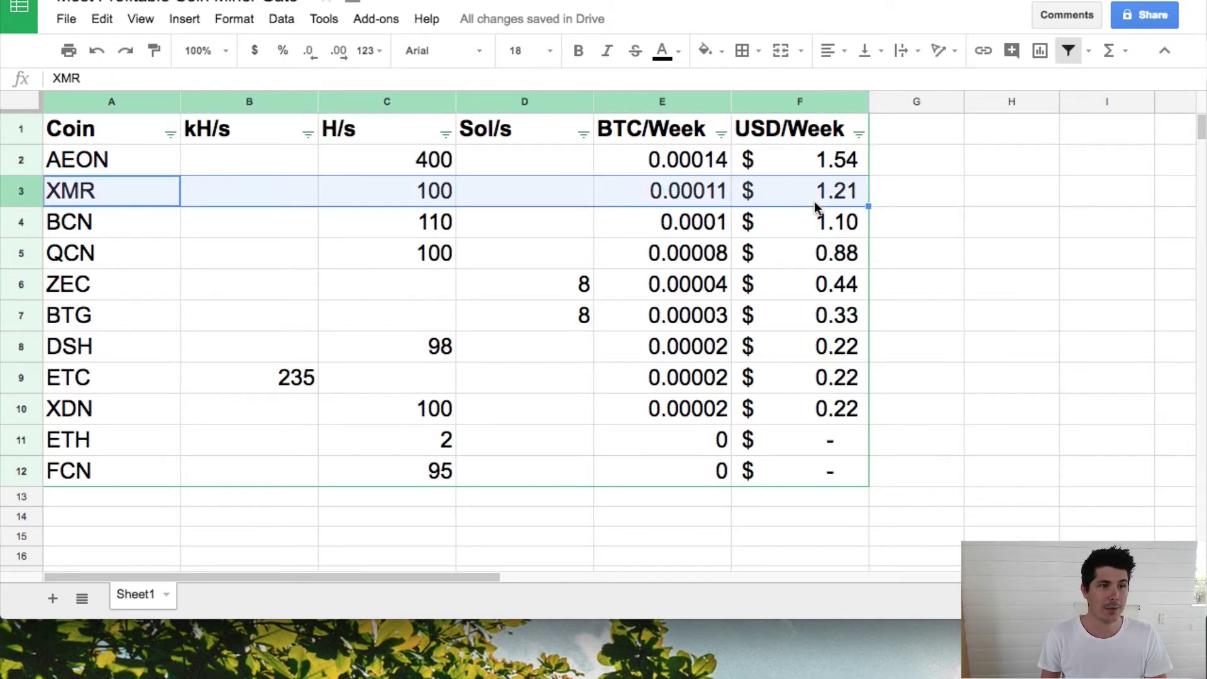
click(841, 225)
drag(137, 224, 771, 229)
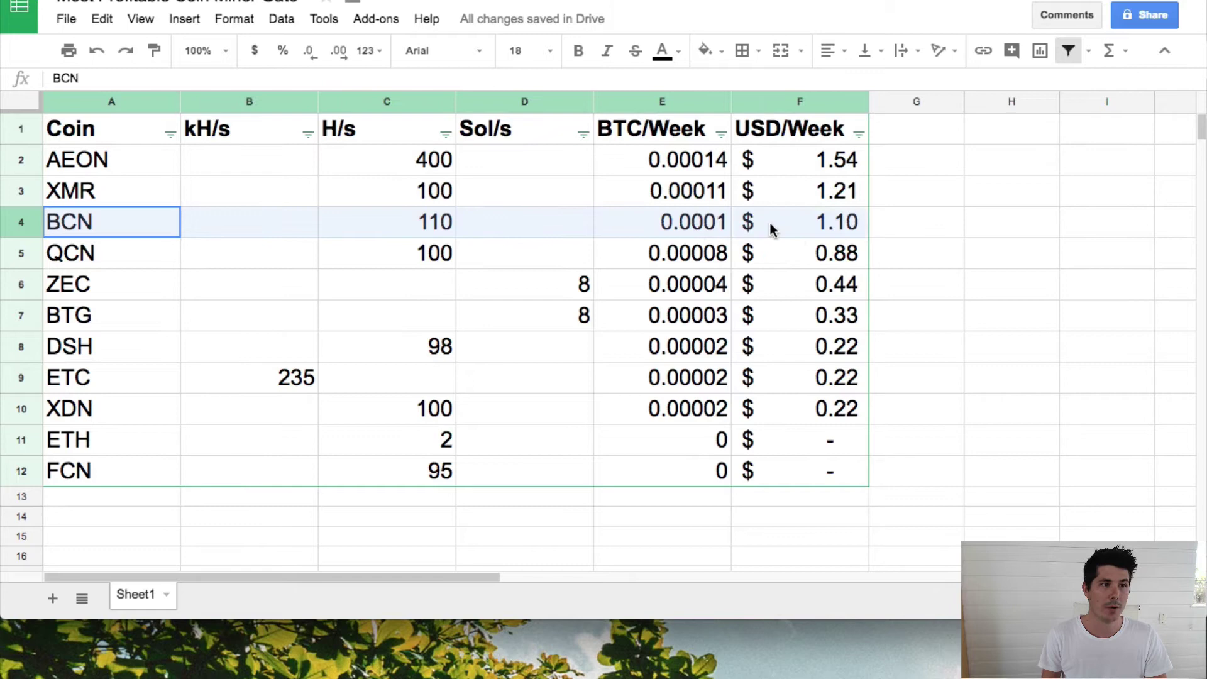
click(820, 227)
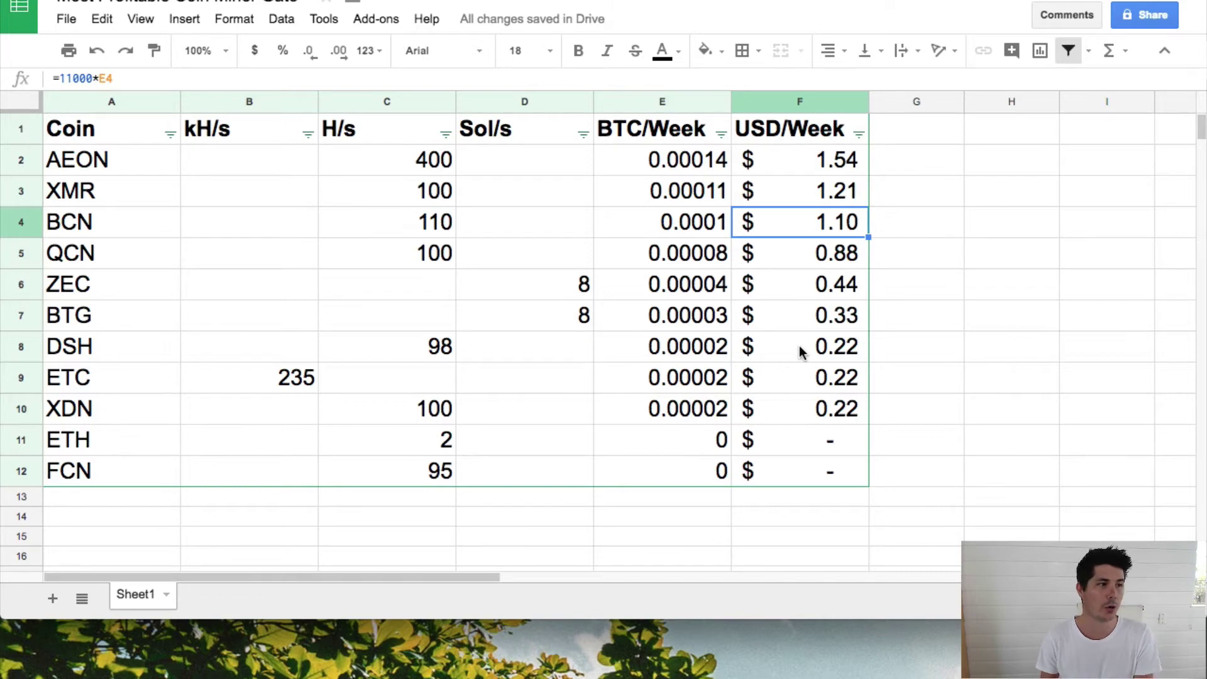
Compare the USD/Week earnings of the low-ranked DSH, ETC and XDN rows with those of AEON and XMR
click(25, 377)
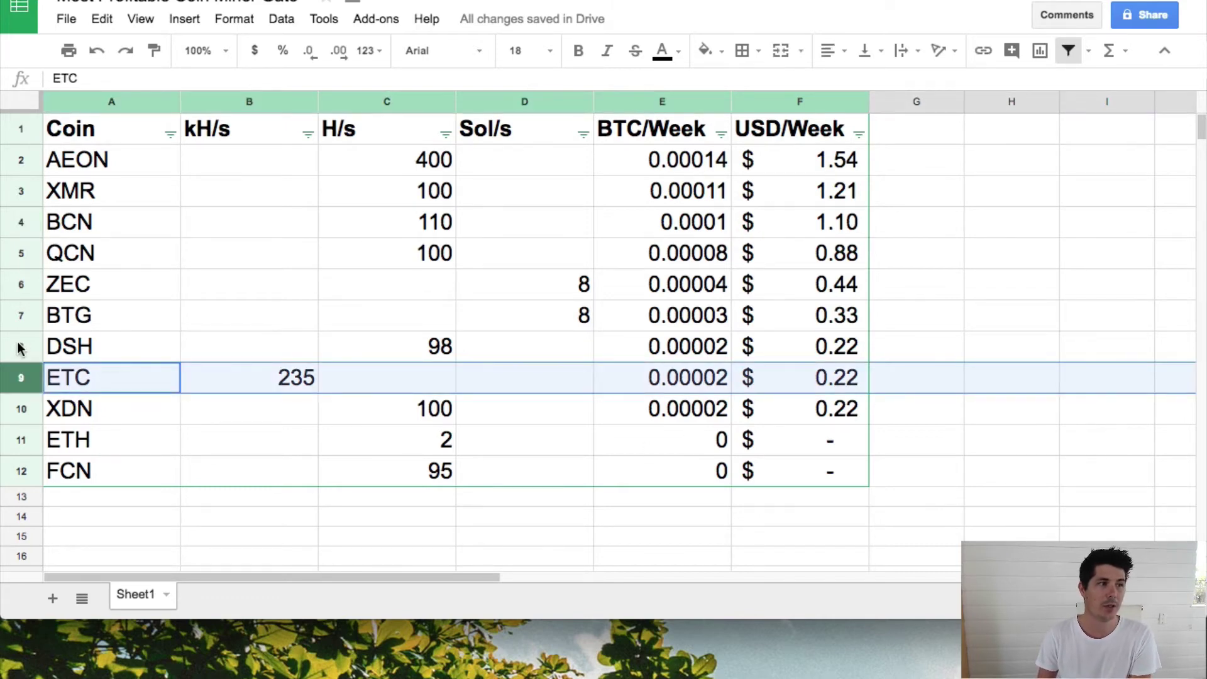
click(20, 347)
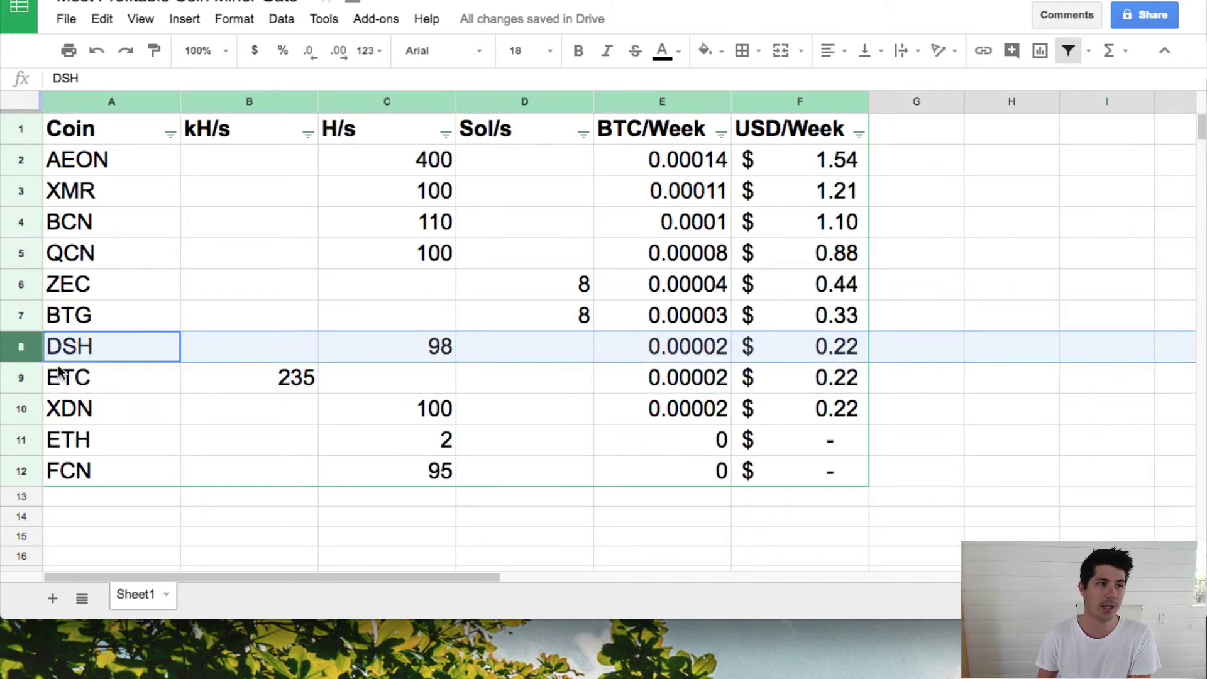
click(19, 409)
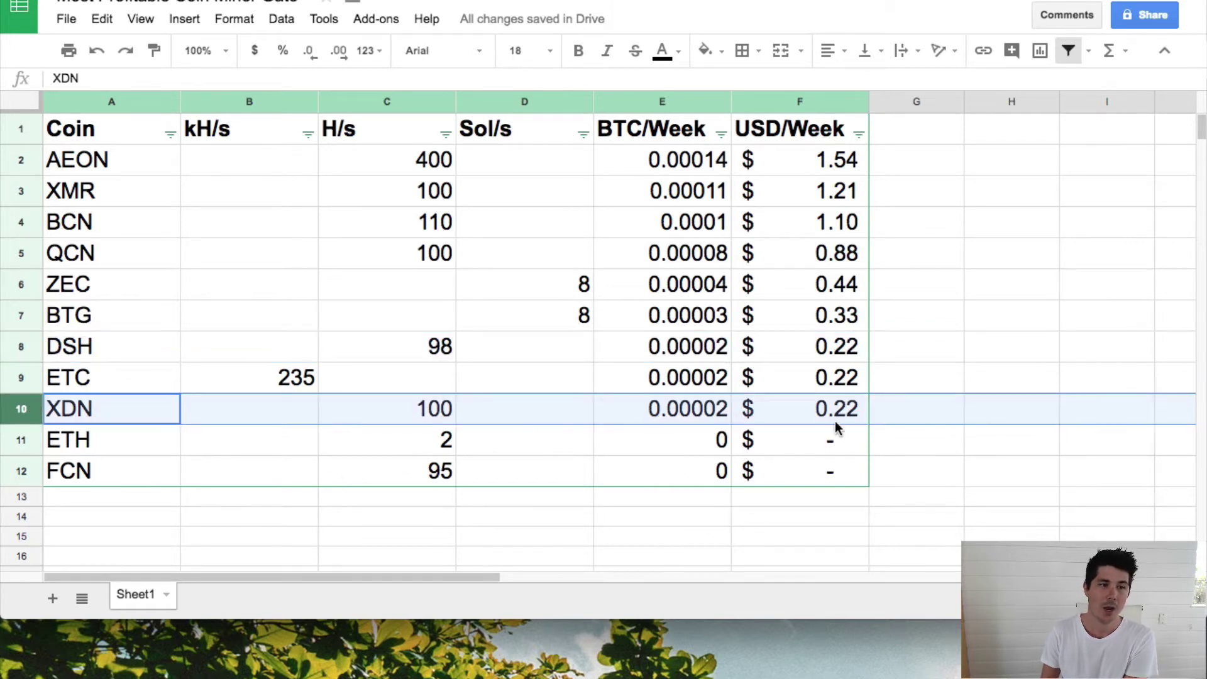
drag(851, 355, 846, 412)
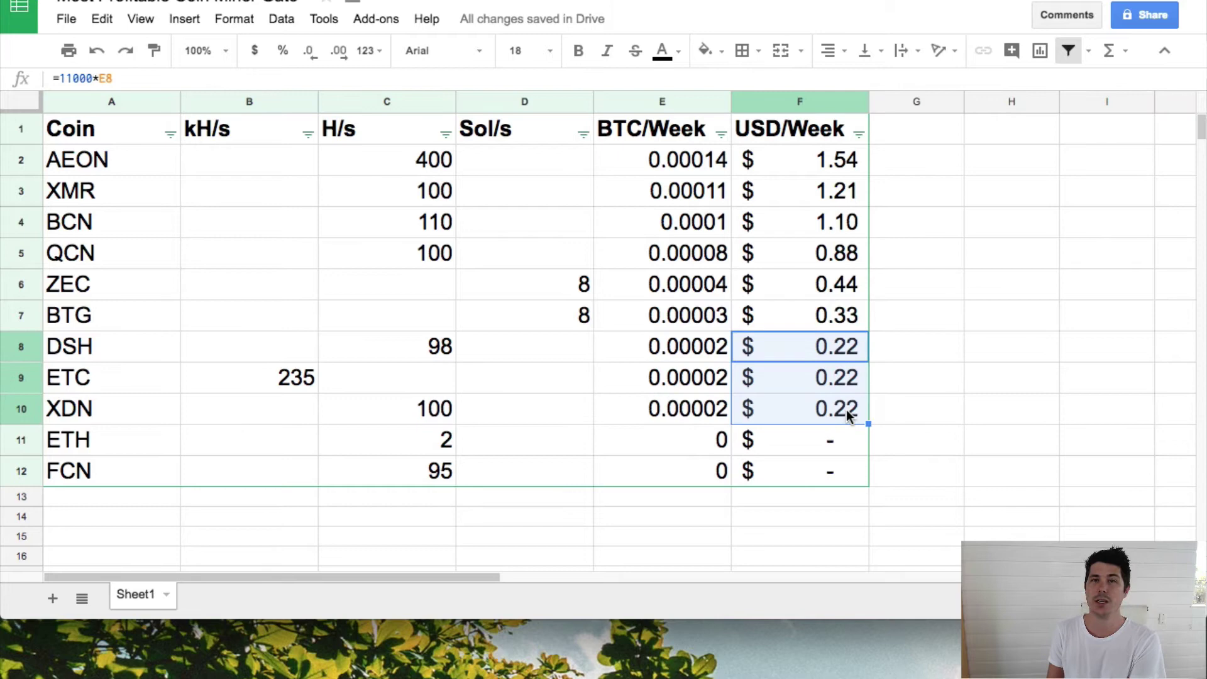
click(841, 165)
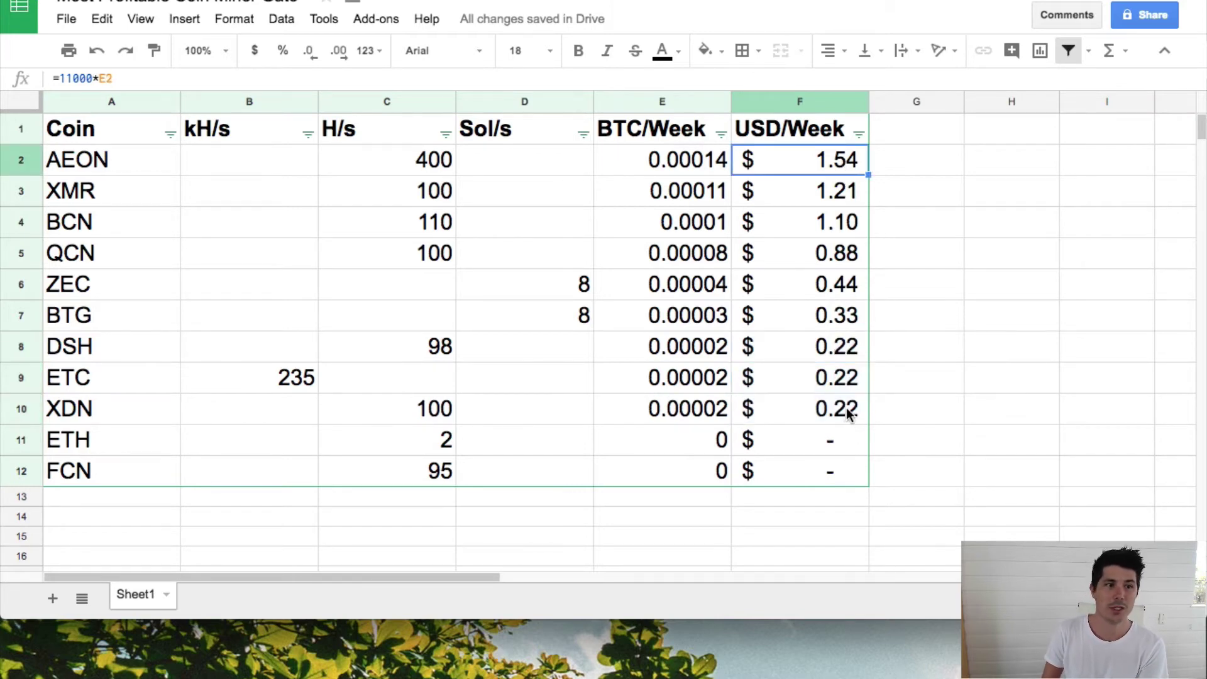
drag(845, 408, 840, 349)
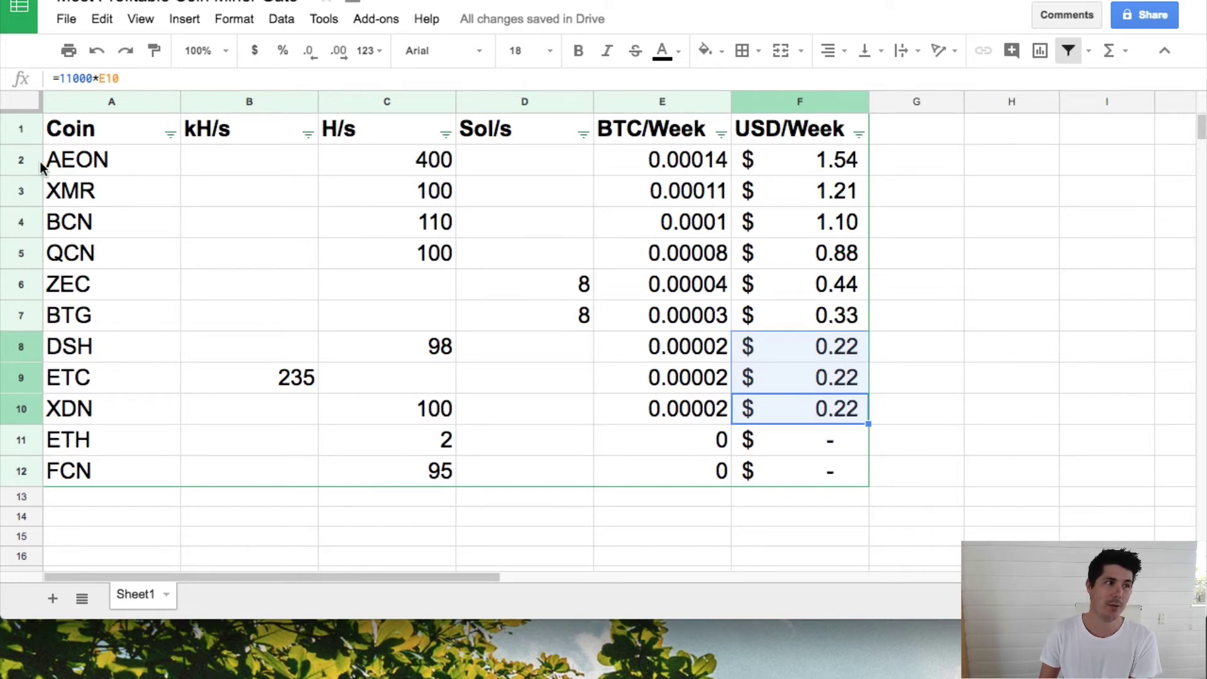
click(21, 161)
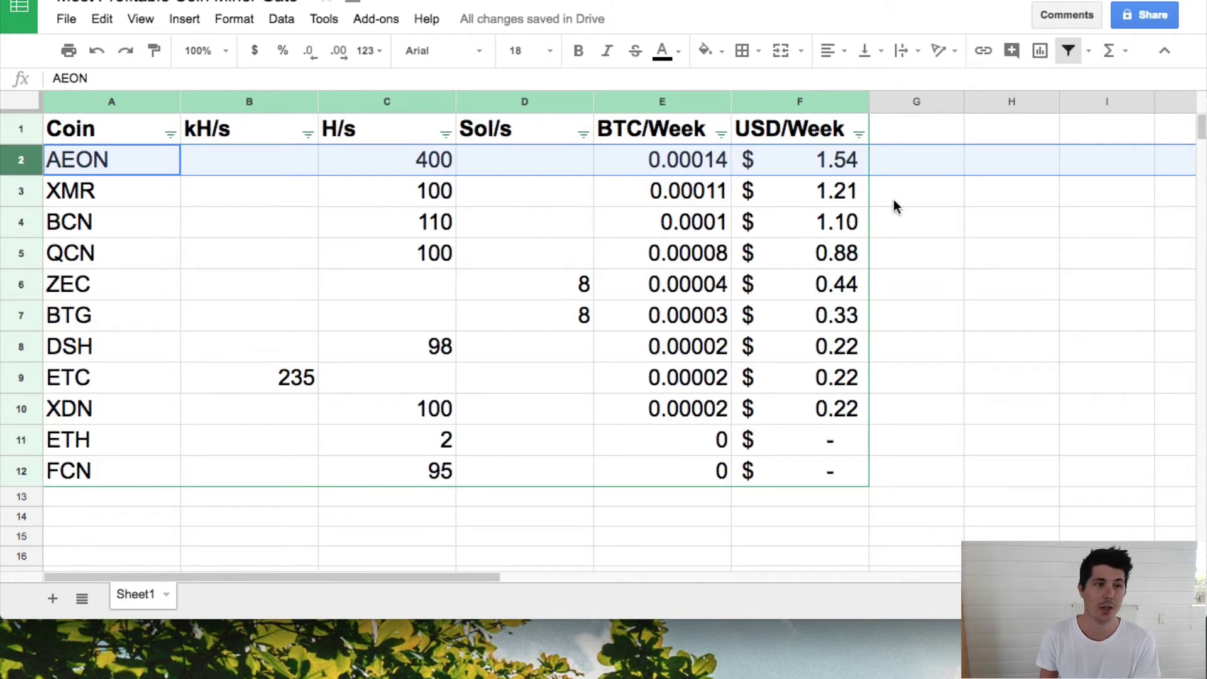
click(802, 188)
click(810, 167)
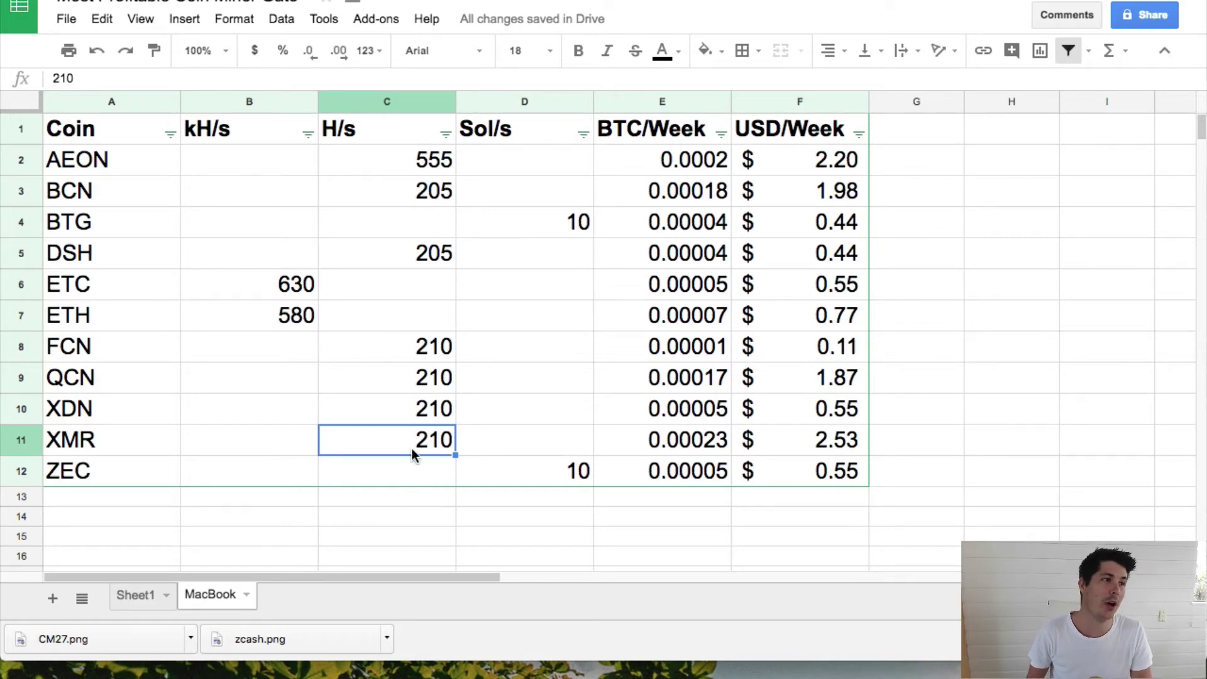
Compare the AEON and XMR hash rates in the H/s column between the MacBook sheet and Sheet1
click(410, 165)
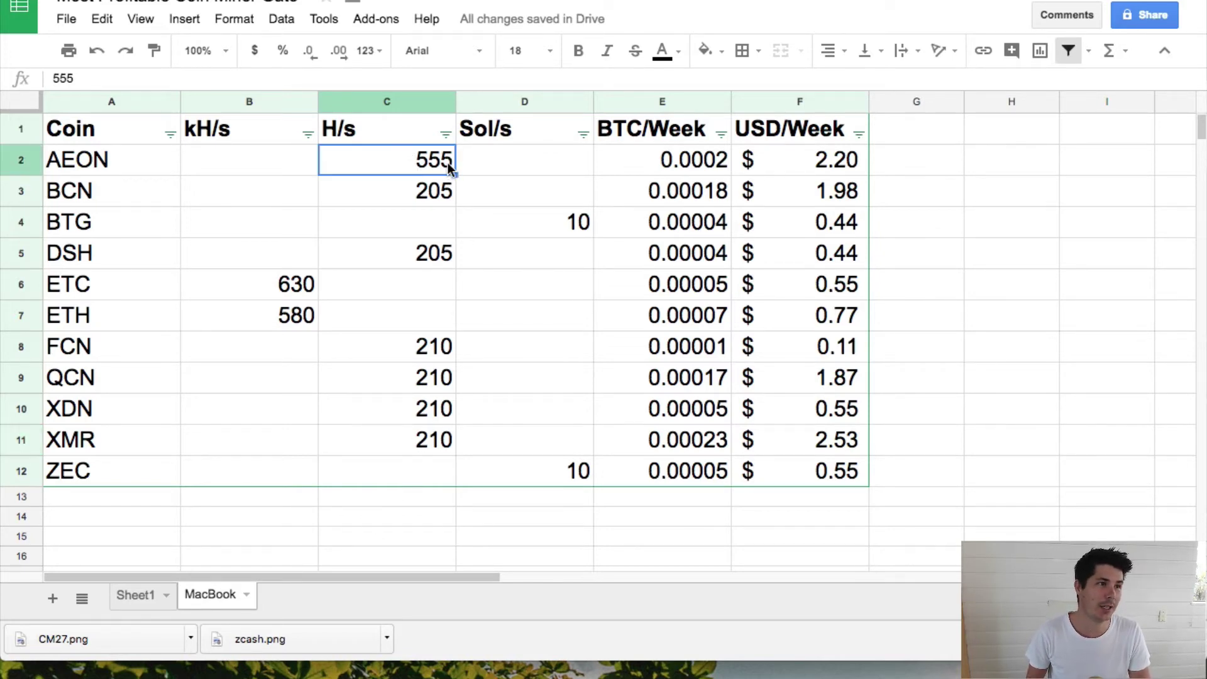
click(132, 605)
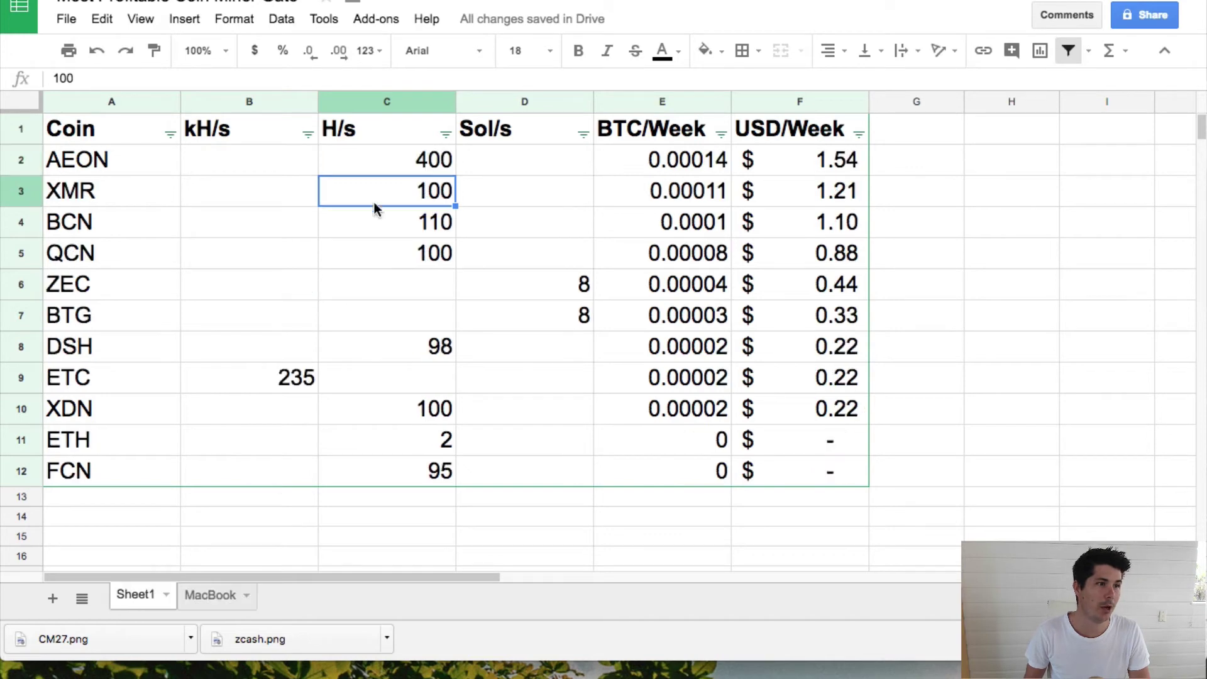
click(424, 160)
click(425, 190)
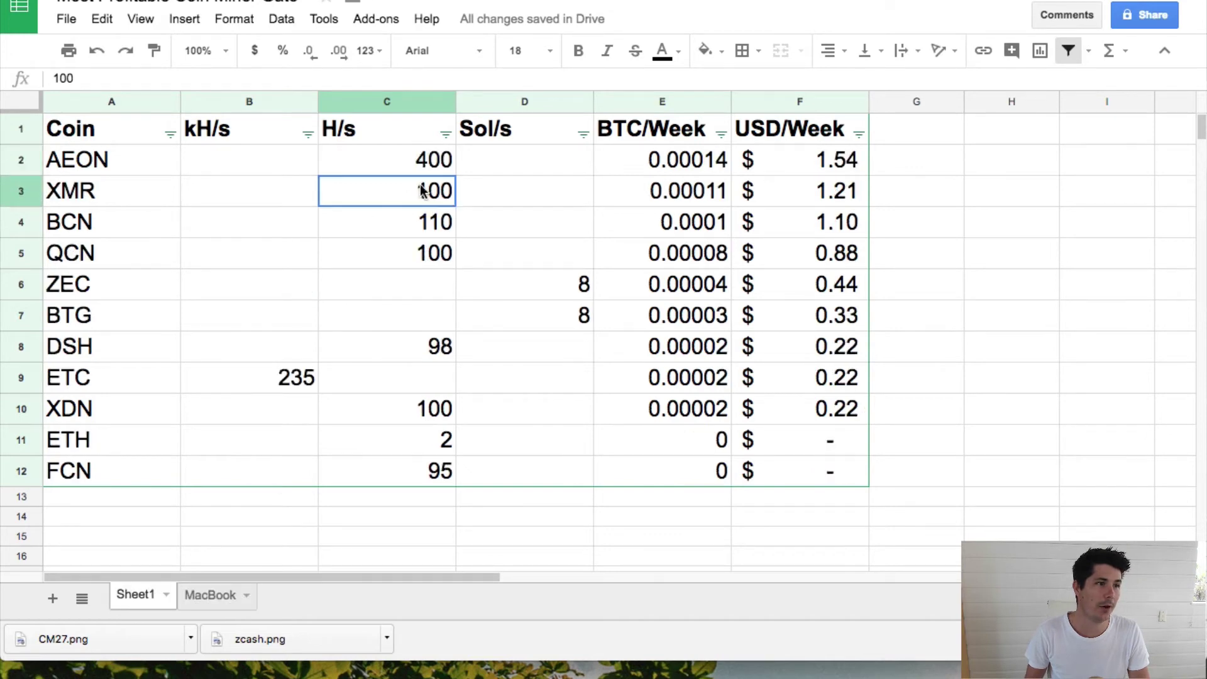
click(205, 597)
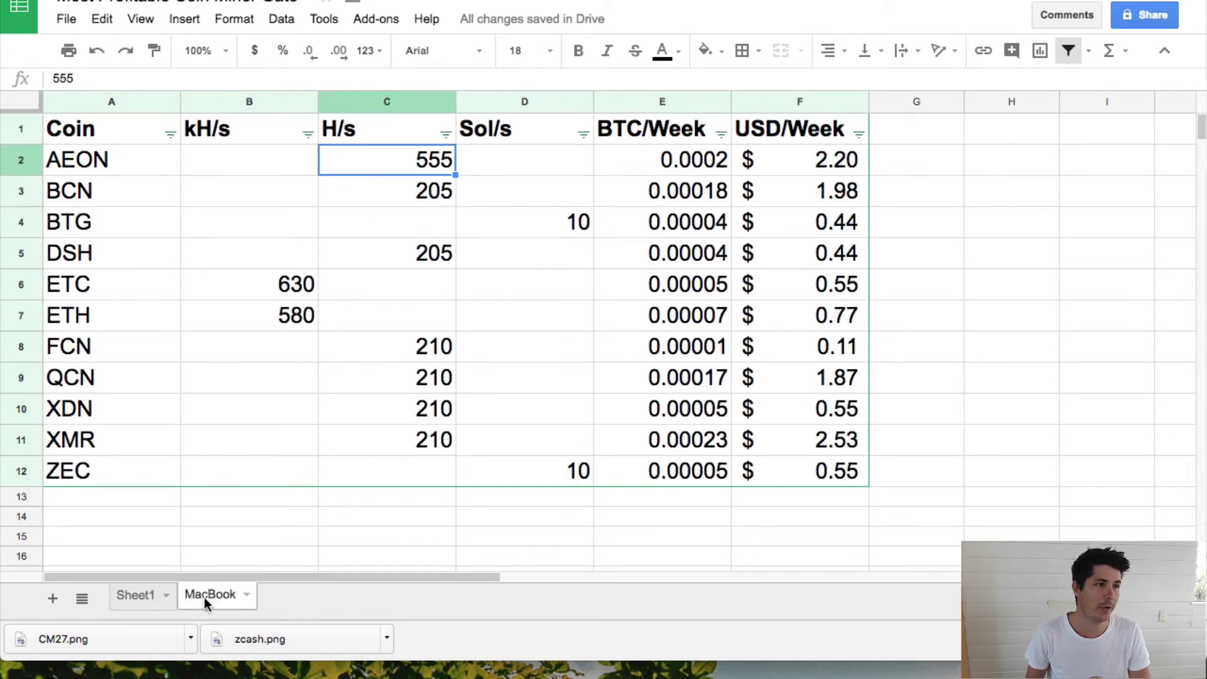
click(412, 446)
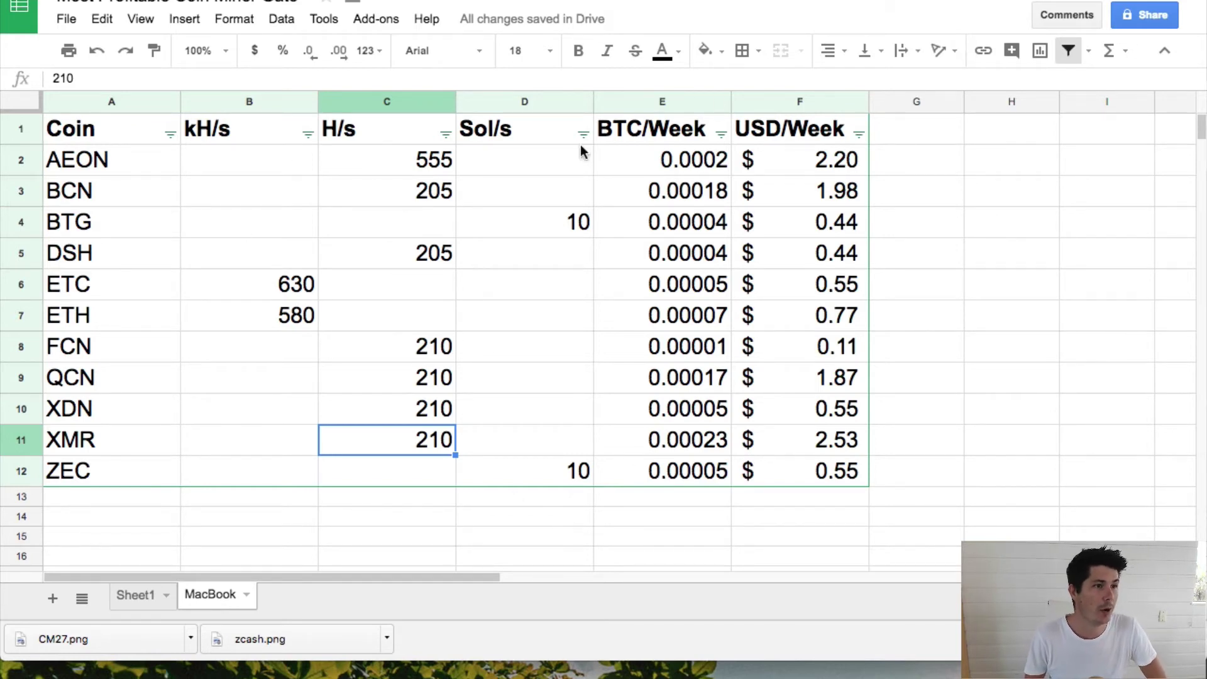
Sort the MacBook sheet's coin table by BTC/Week from highest to lowest and select the XMR row
click(720, 133)
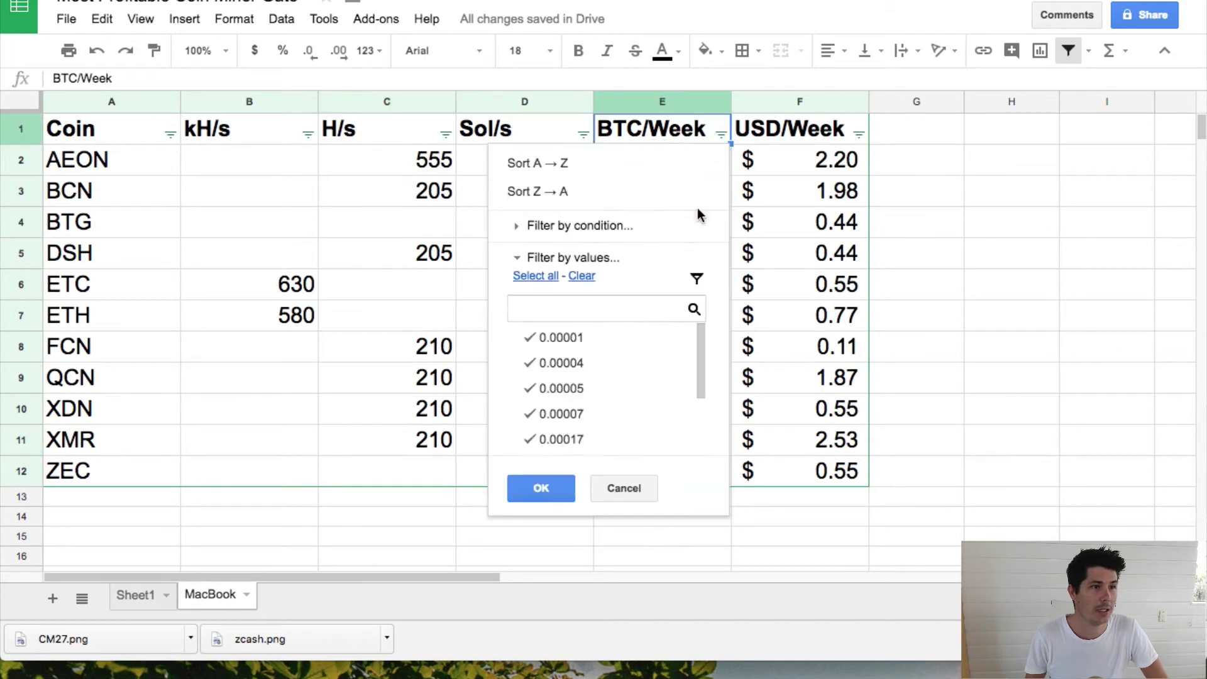
click(596, 193)
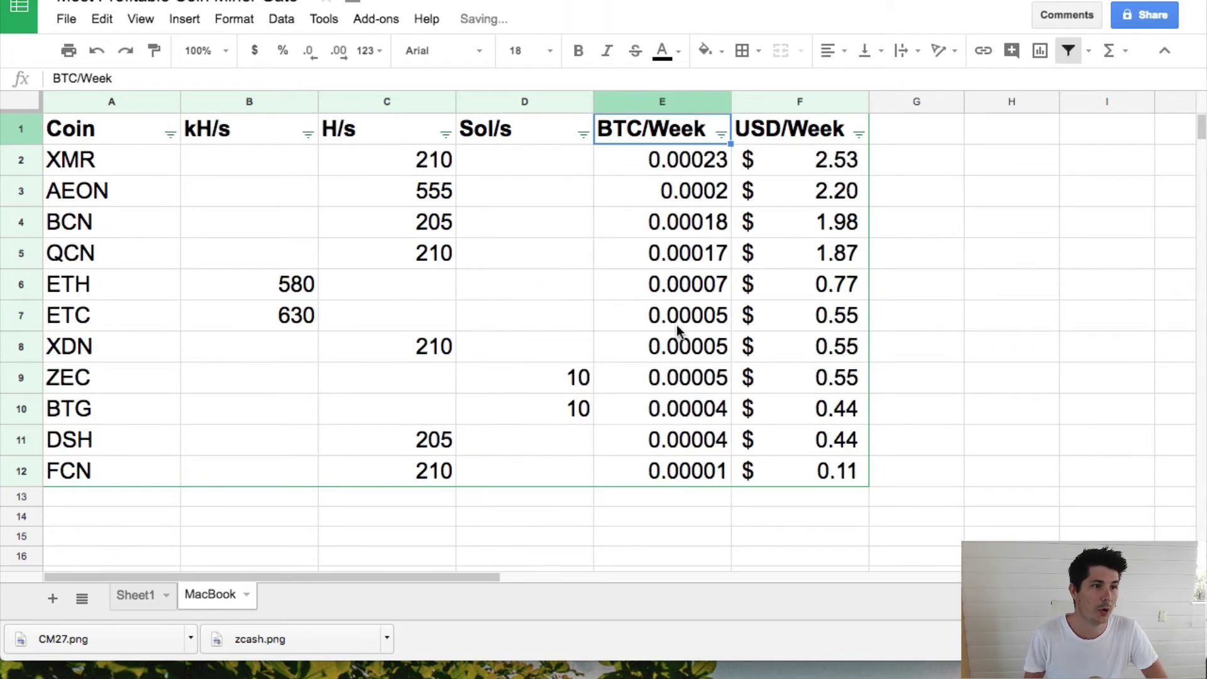
click(107, 159)
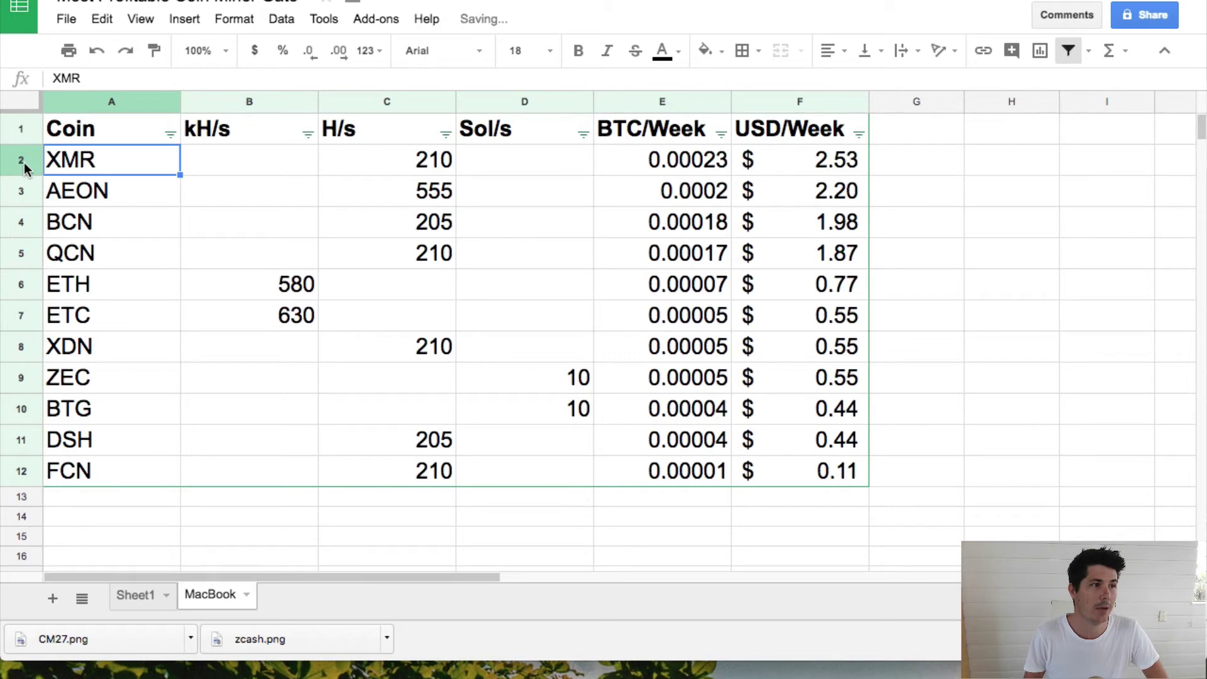
click(23, 161)
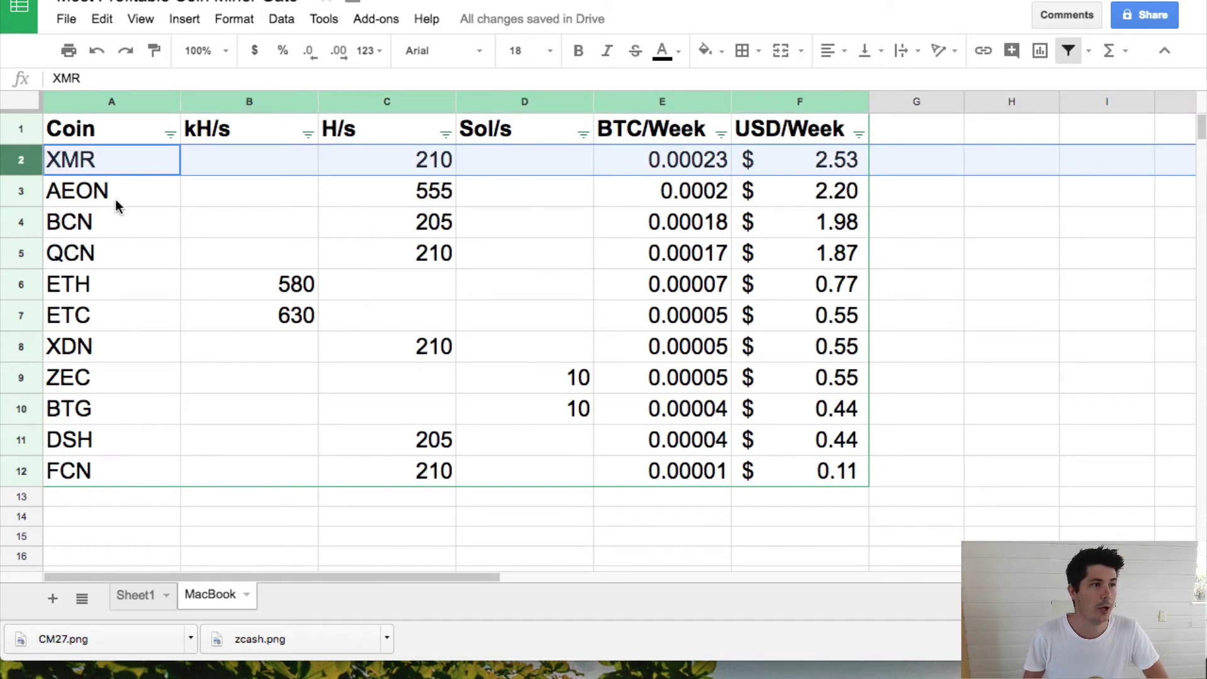
Compare the USD/Week earnings of XMR and AEON on the MacBook sheet, checking briefly against Sheet1
click(207, 166)
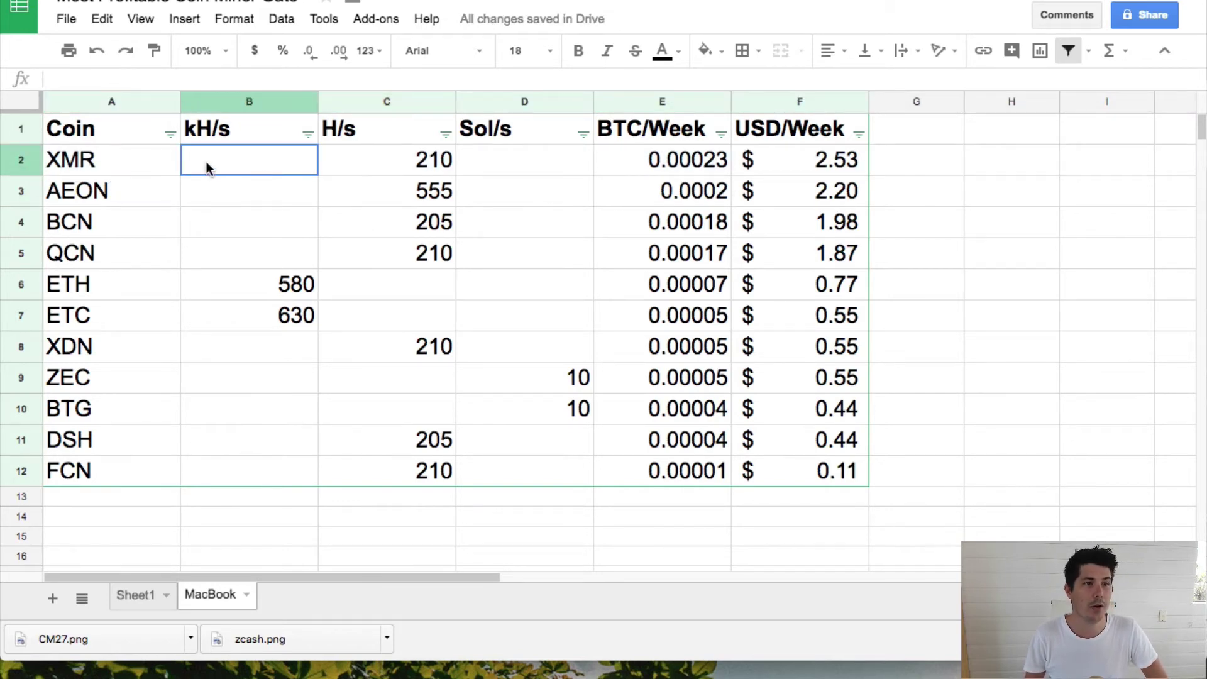
click(842, 157)
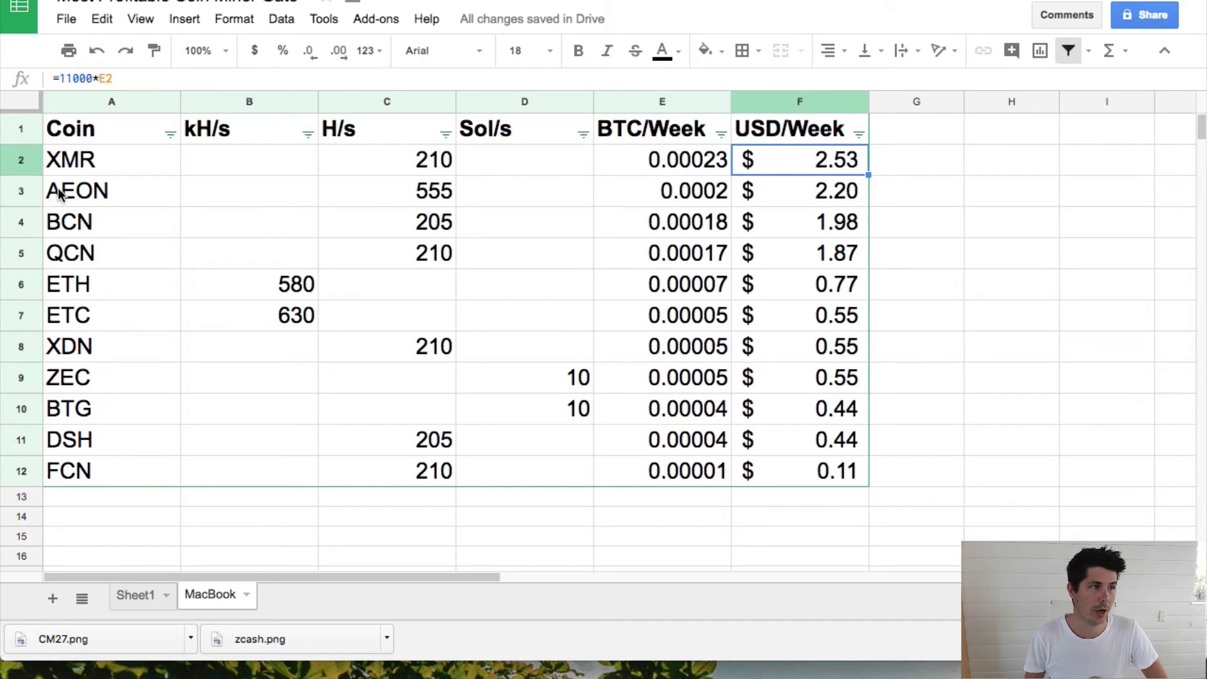
click(60, 194)
click(836, 191)
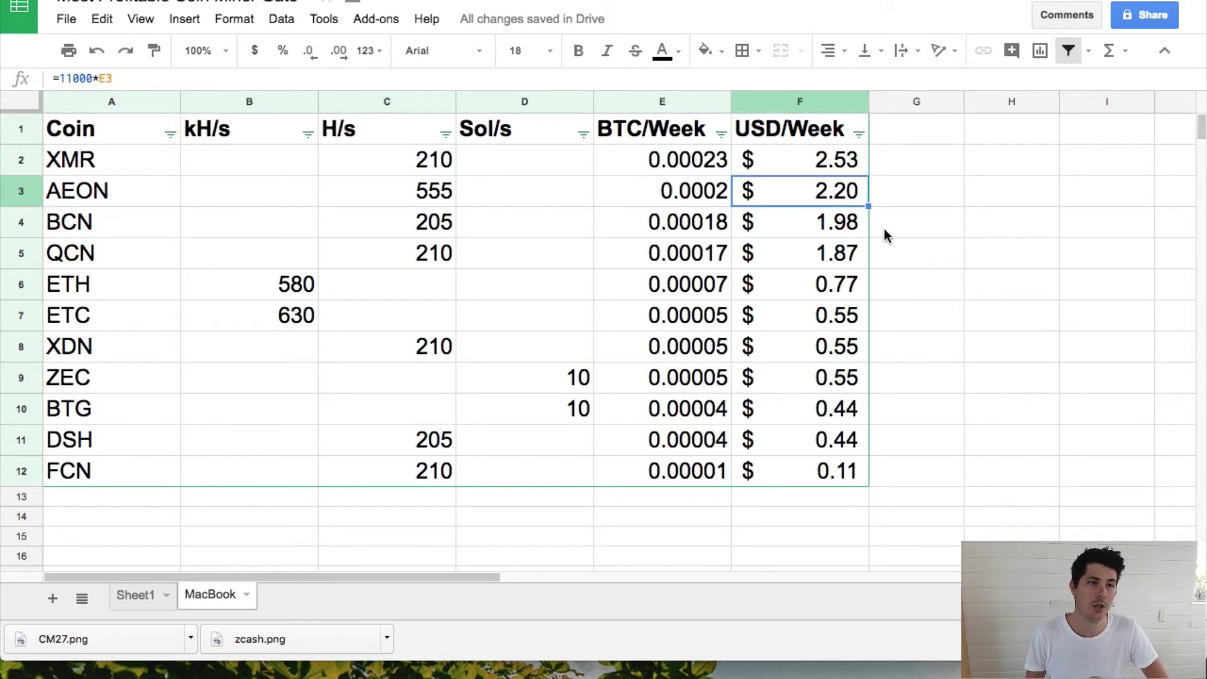
click(842, 161)
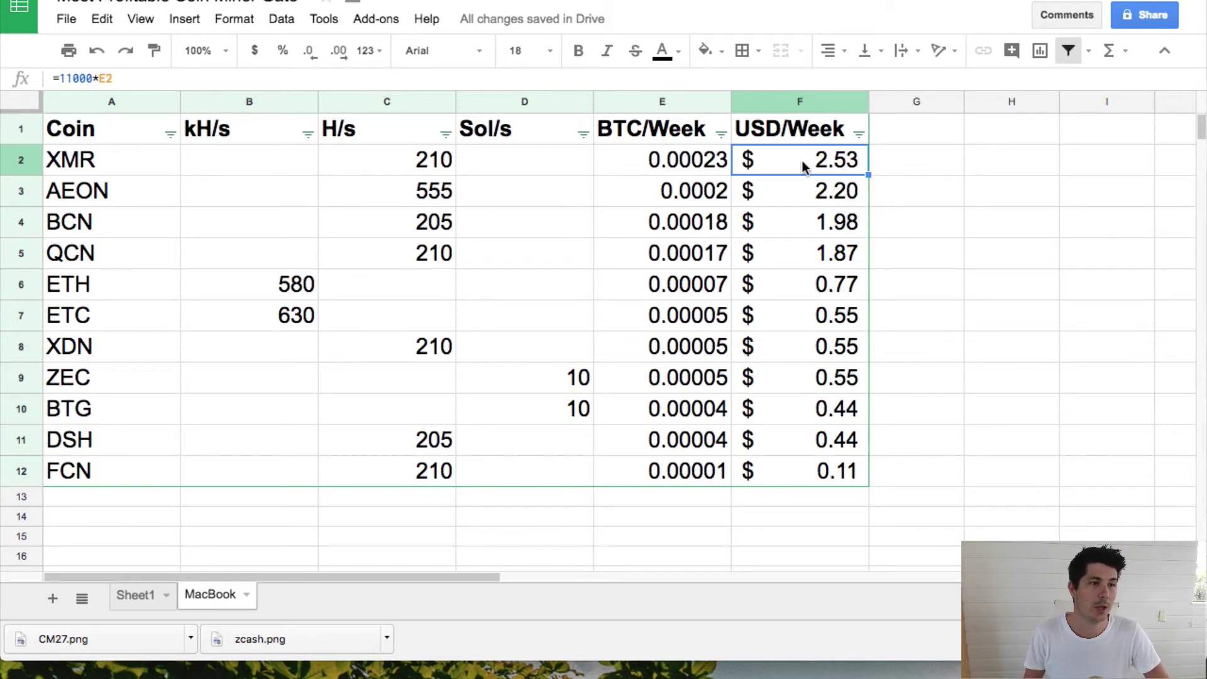
click(137, 596)
click(210, 596)
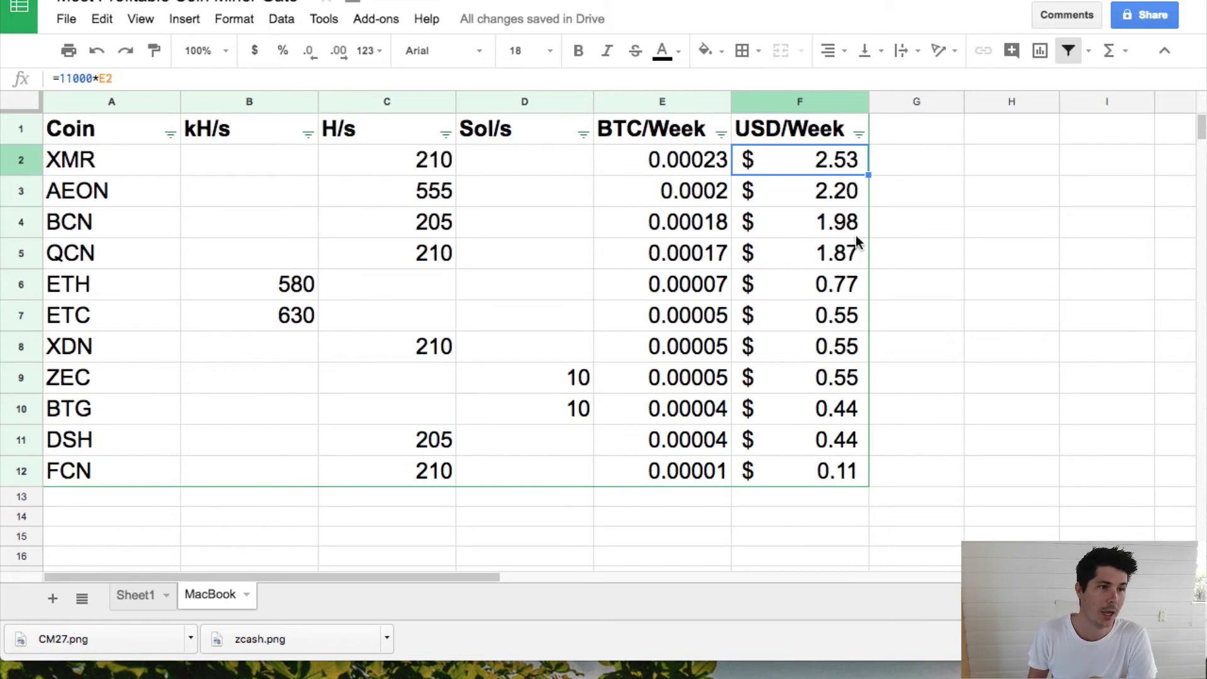
Compare the USD/Week earnings of the lower-ranked coins on the MacBook sheet with the XMR earnings
drag(822, 190, 827, 469)
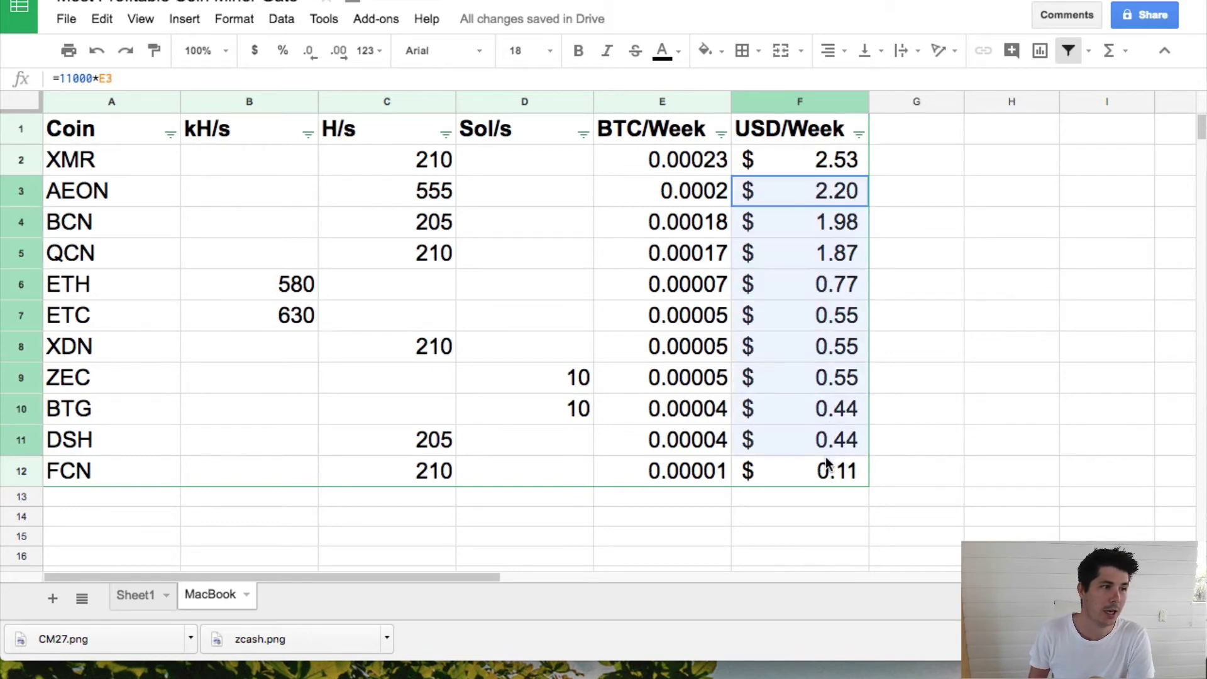
click(832, 411)
click(819, 377)
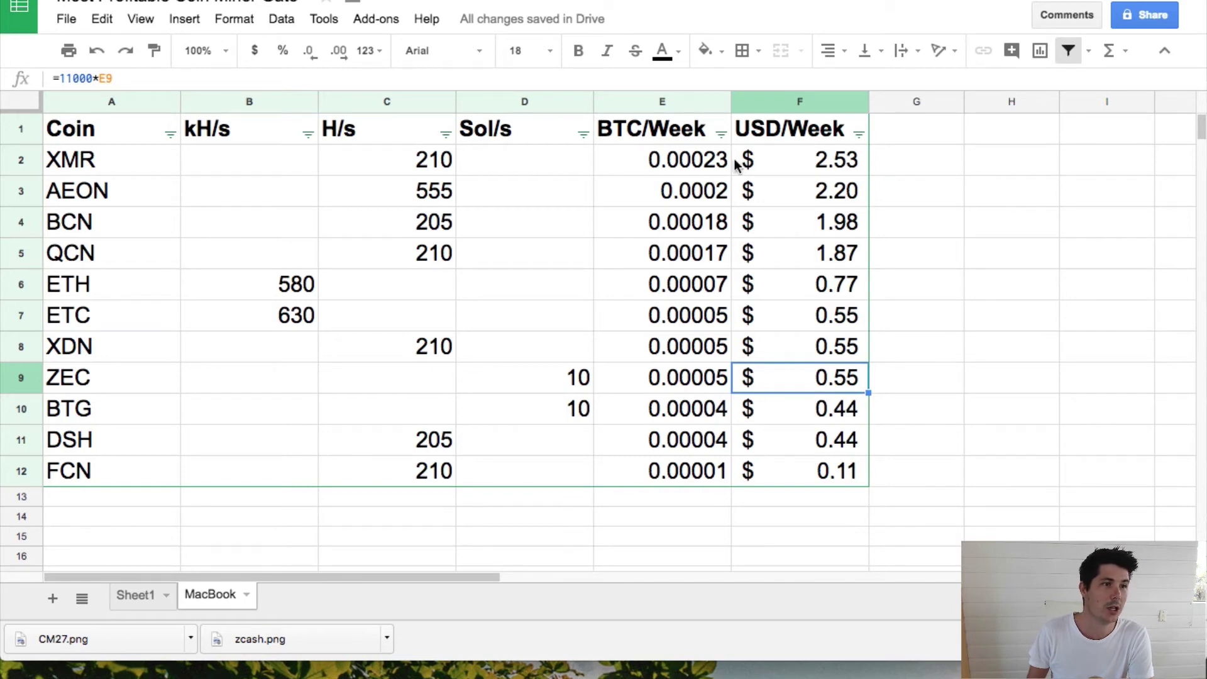
click(785, 164)
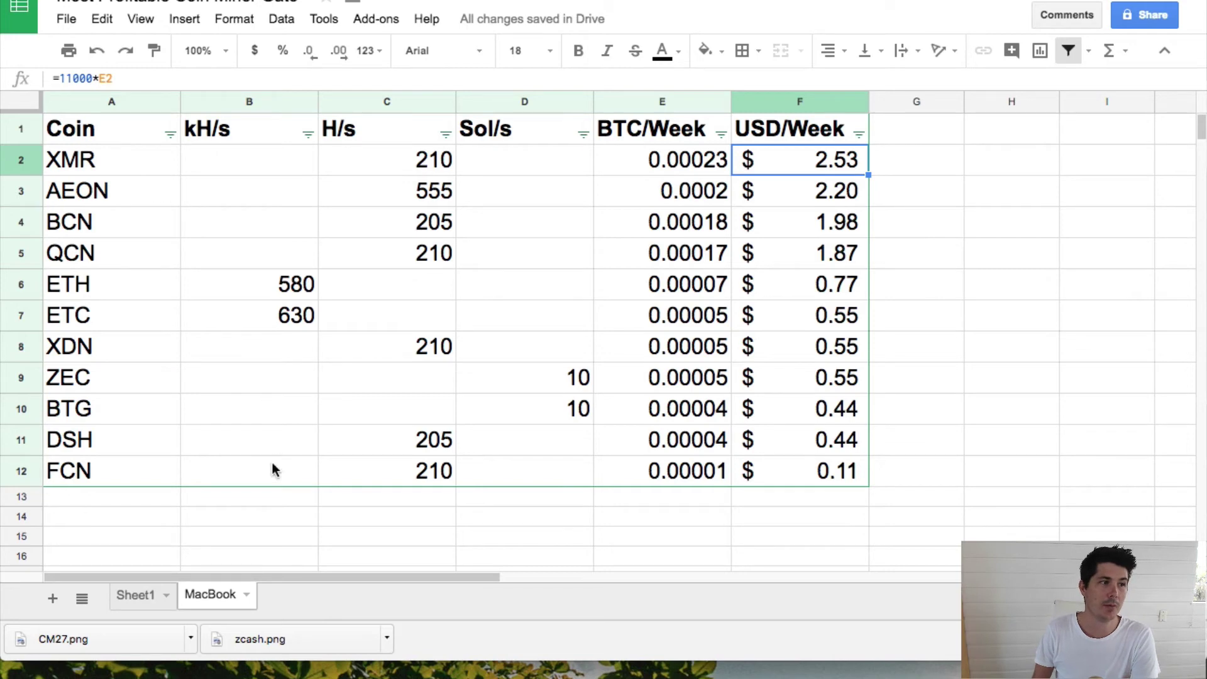
click(779, 384)
Highlight the top coin of each sheet: XMR in A2:F2 on the MacBook sheet, and the AEON row on Sheet1
click(790, 162)
shift+click(83, 158)
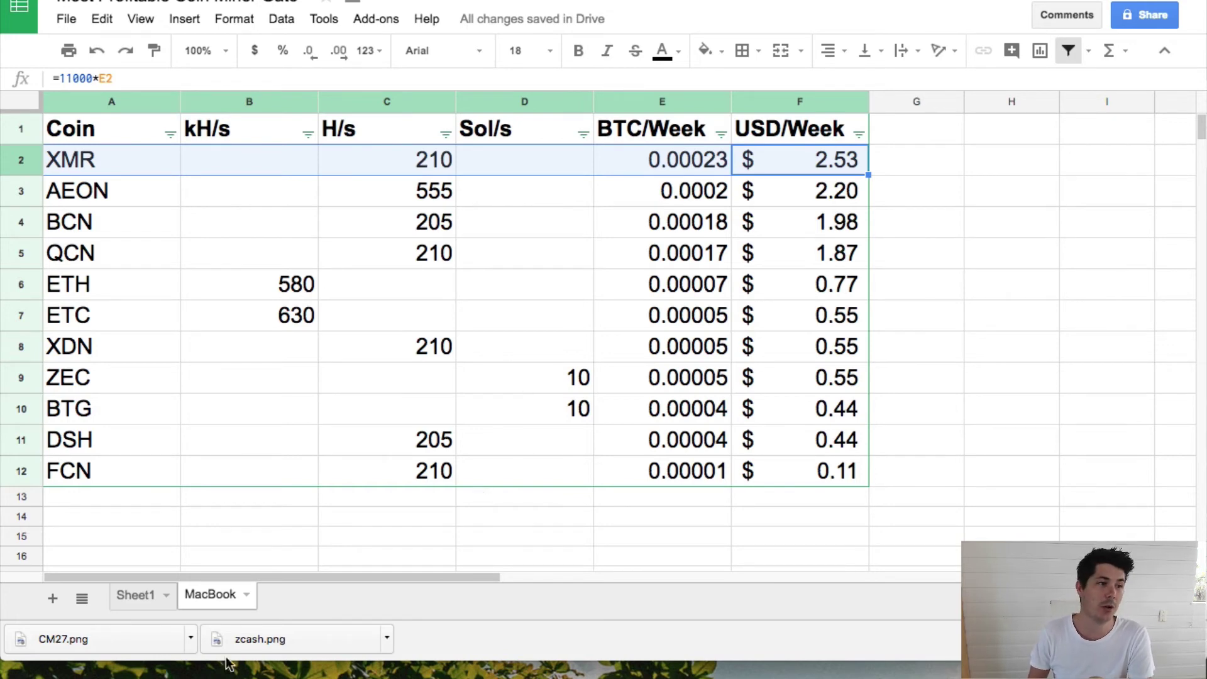
click(134, 596)
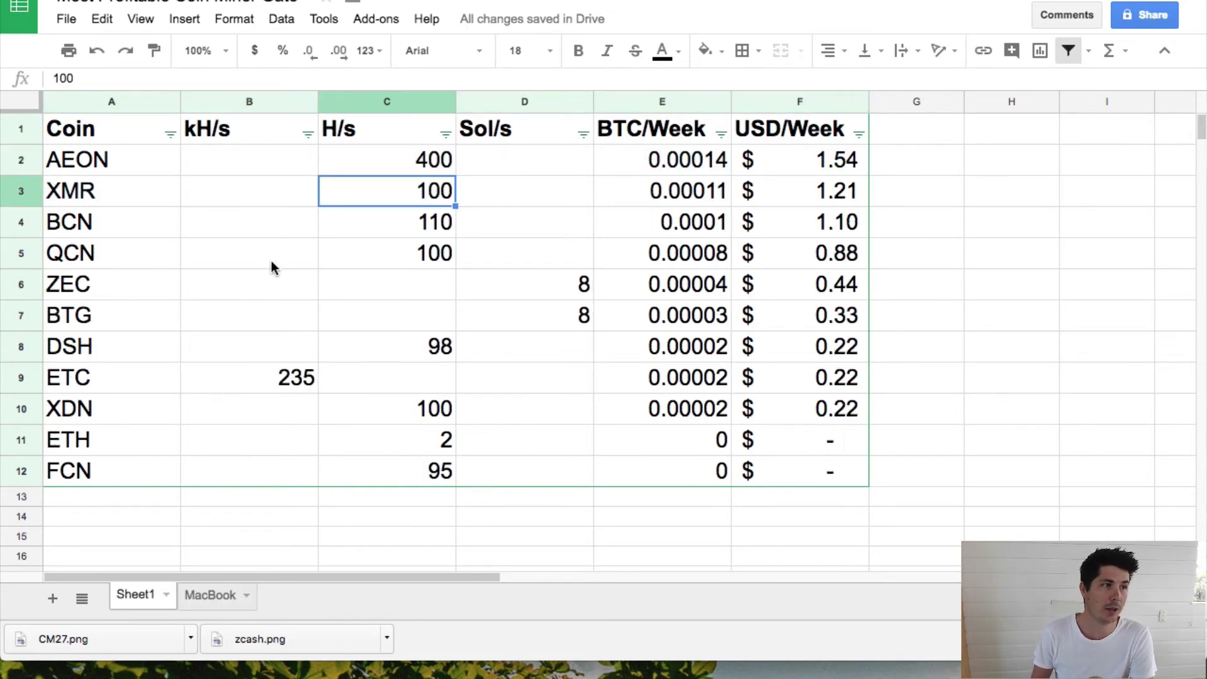
click(22, 163)
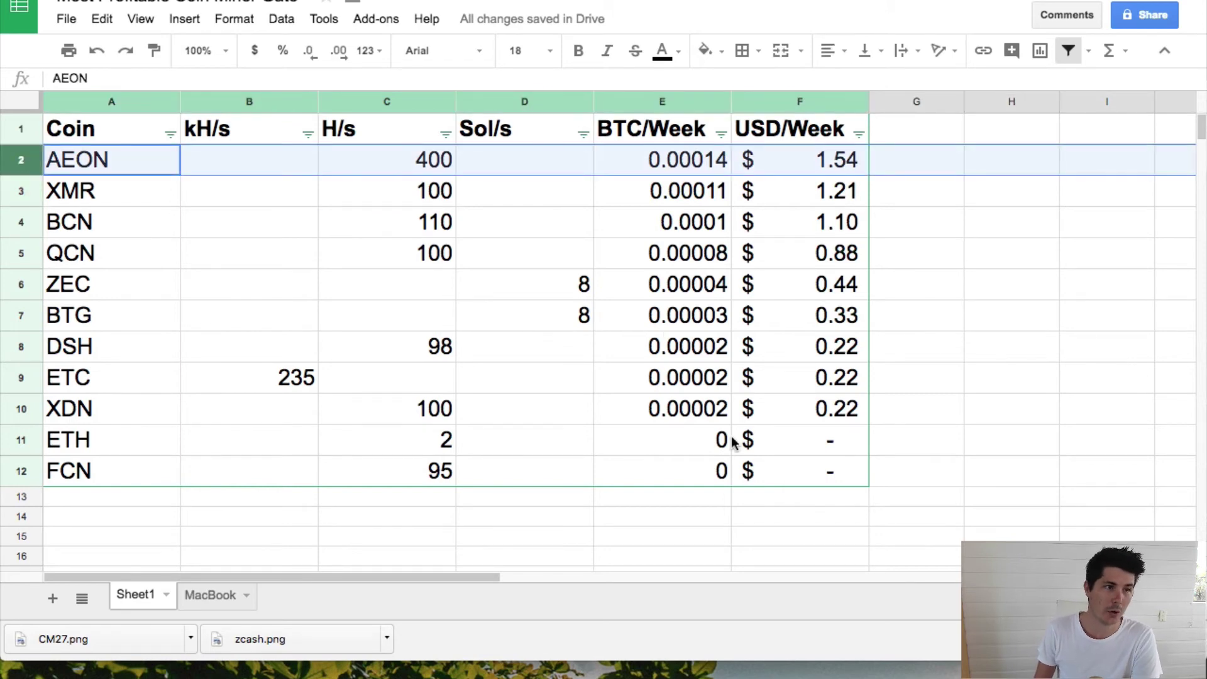